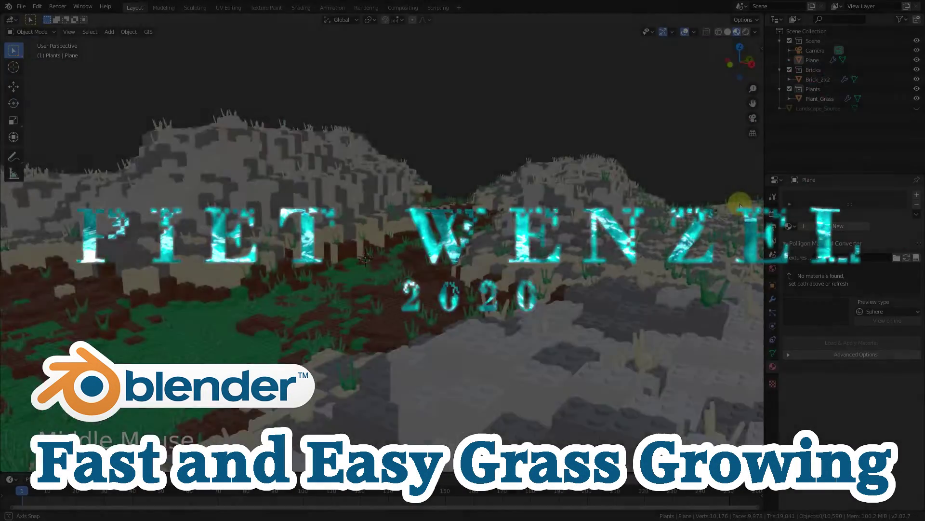
- Load the HDR studio .exr image as the world environment texture and orbit the brick landscape
{"action": "middle_click_drag", "start_coordinate": [740, 205], "coordinate": [674, 217]}
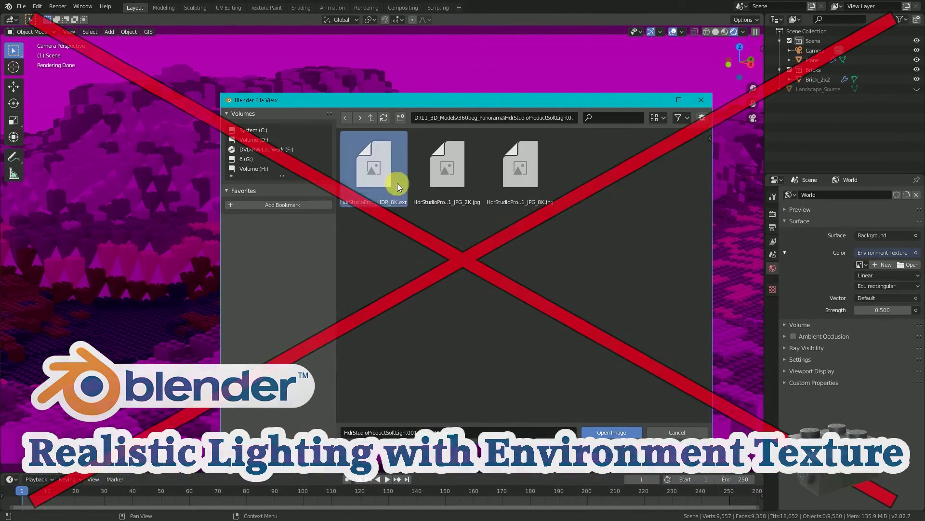
{"action": "left_click", "coordinate": [626, 432]}
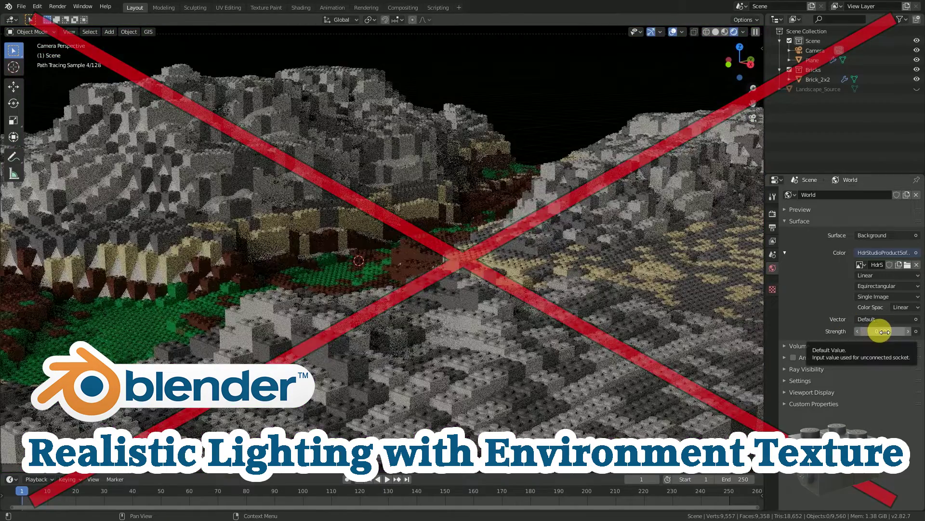
{"action": "middle_click_drag", "start_coordinate": [270, 234], "coordinate": [263, 236]}
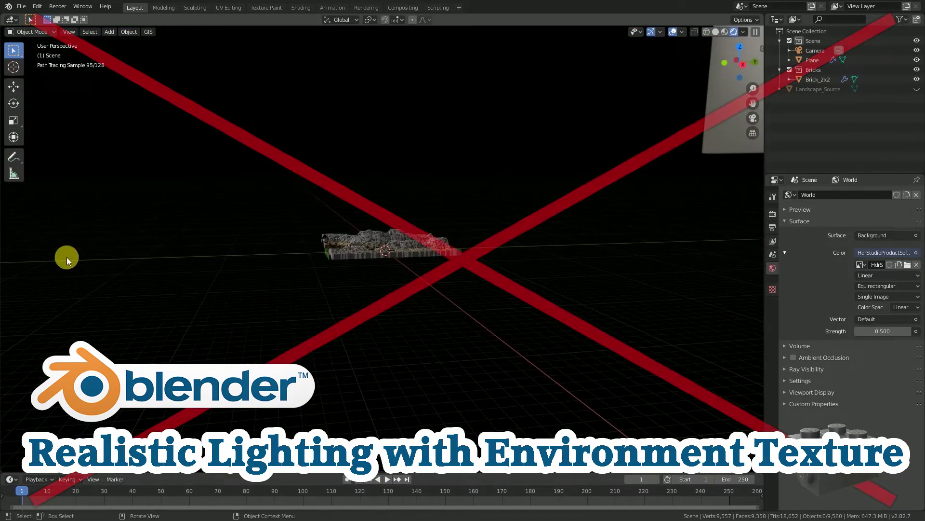
{"action": "middle_click_drag", "start_coordinate": [68, 260], "coordinate": [343, 251]}
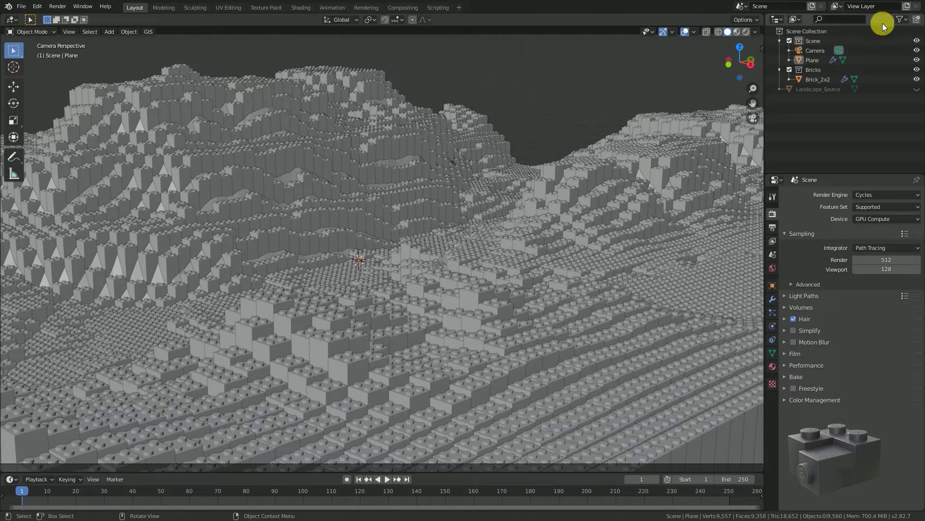
- Create a collection named Plants, then exclude the Bricks and Scene collections
{"action": "left_click", "coordinate": [918, 23]}
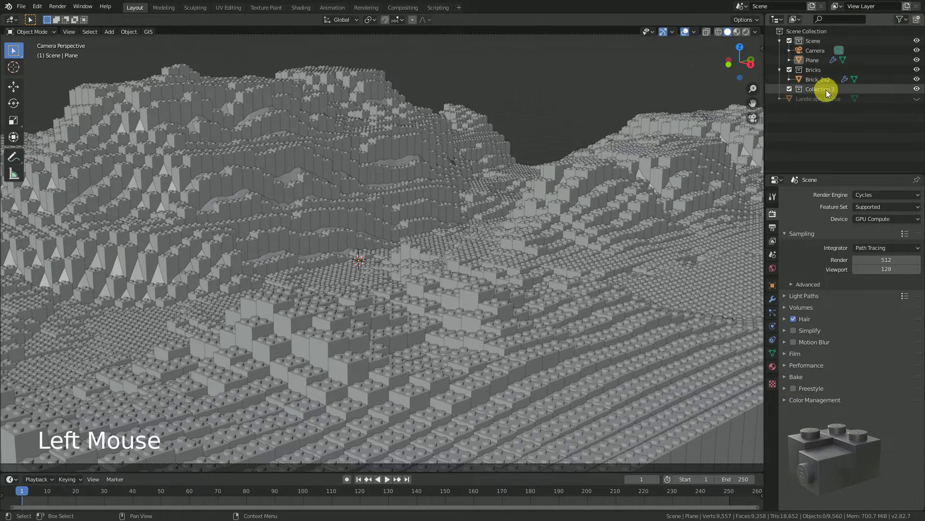
{"action": "double_click", "coordinate": [826, 89]}
{"action": "type", "text": "Plant"}
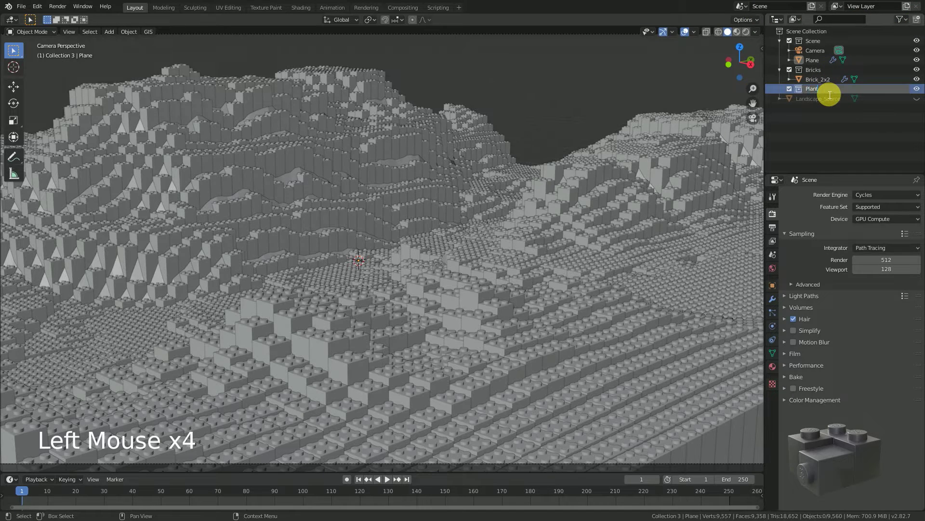
{"action": "type", "text": "s"}
{"action": "key", "text": "Return"}
{"action": "left_click", "coordinate": [790, 69]}
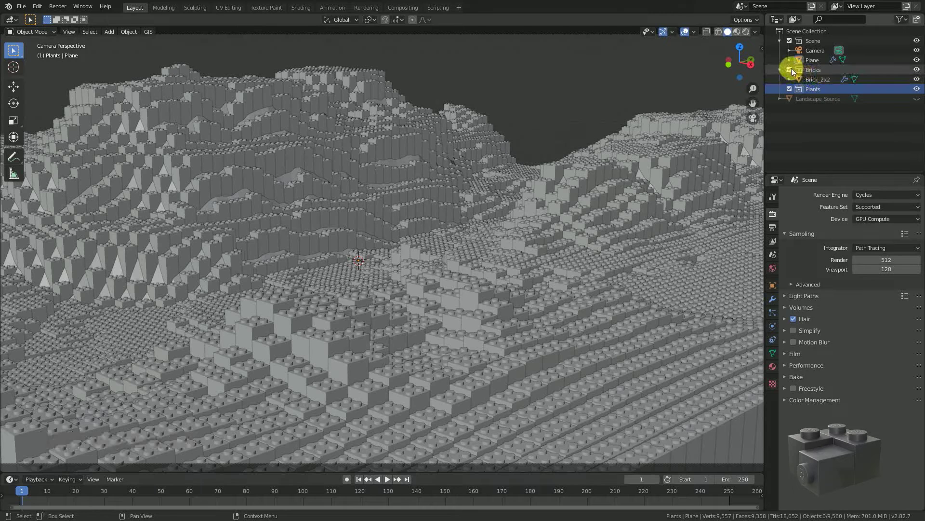
{"action": "left_click", "coordinate": [791, 41]}
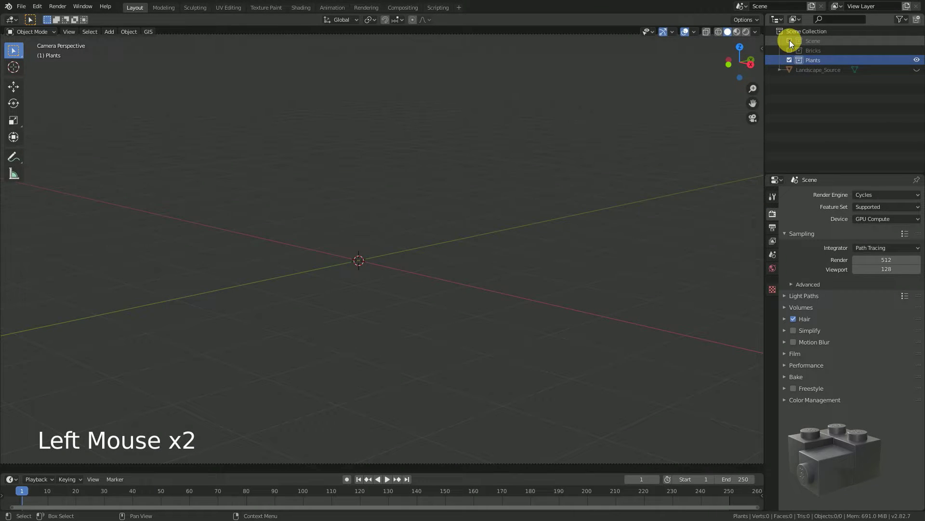
- Append Plant_Grass from the template blend file's Object folder
{"action": "left_click", "coordinate": [21, 6]}
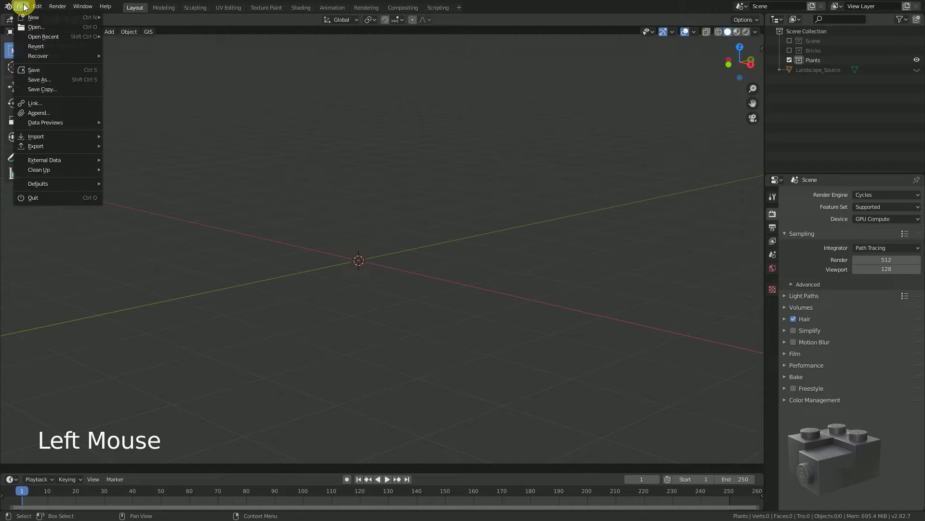
{"action": "left_click", "coordinate": [38, 113]}
{"action": "left_click", "coordinate": [418, 249]}
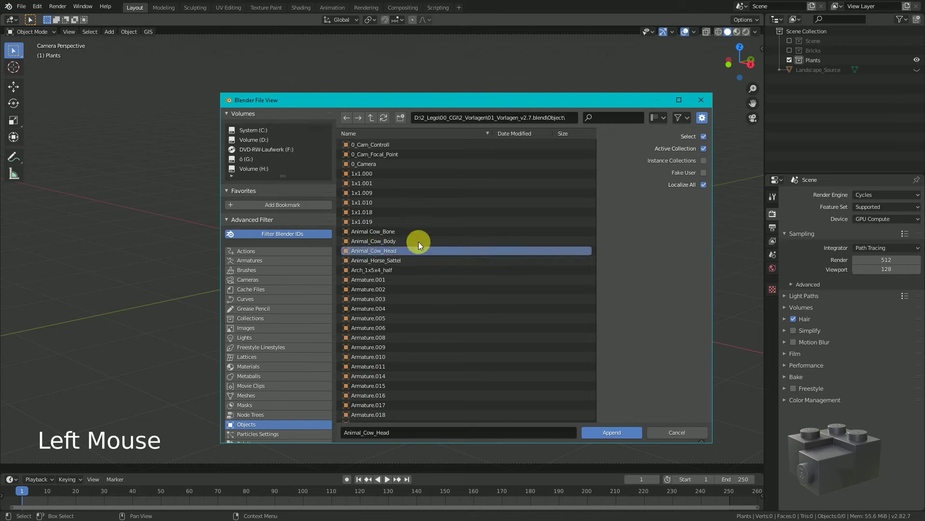
{"action": "scroll", "coordinate": [452, 254], "scroll_direction": "down", "scroll_amount": 20}
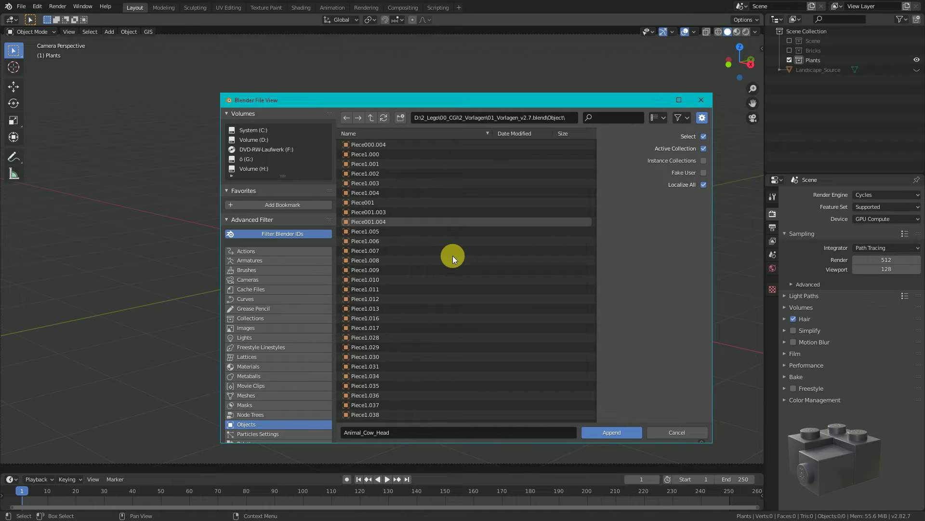
{"action": "scroll", "coordinate": [459, 258], "scroll_direction": "down", "scroll_amount": 15}
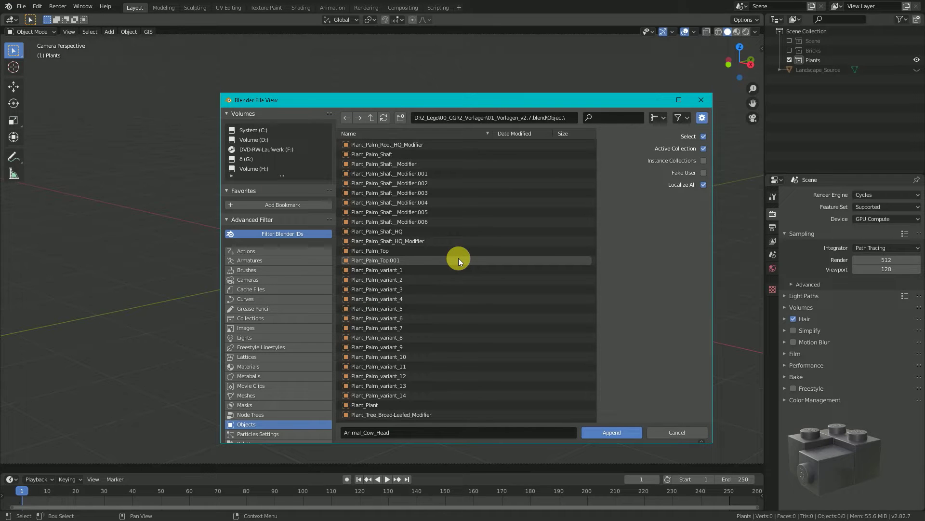
{"action": "scroll", "coordinate": [458, 258], "scroll_direction": "up", "scroll_amount": 7}
{"action": "left_click", "coordinate": [458, 212]}
{"action": "double_click", "coordinate": [458, 212]}
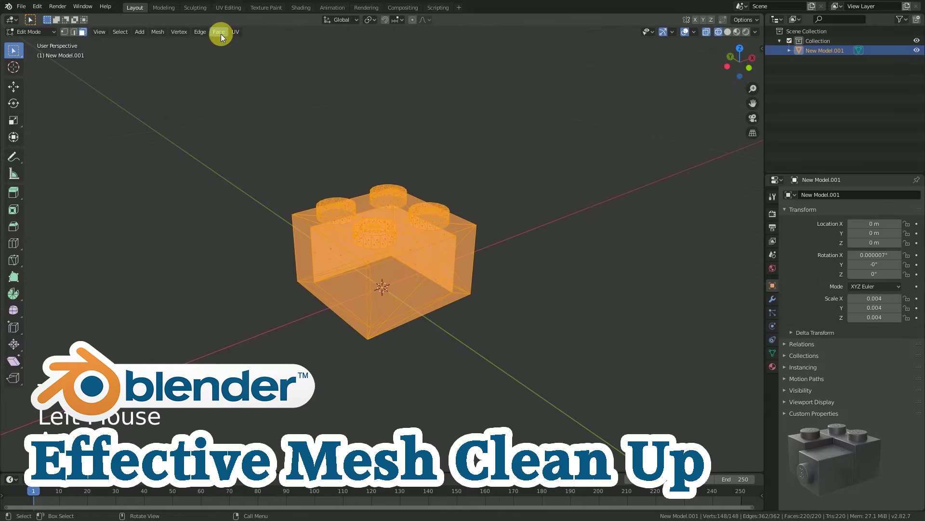
- Convert the brick's triangles to quads and frame all objects in front view
{"action": "left_click", "coordinate": [219, 32]}
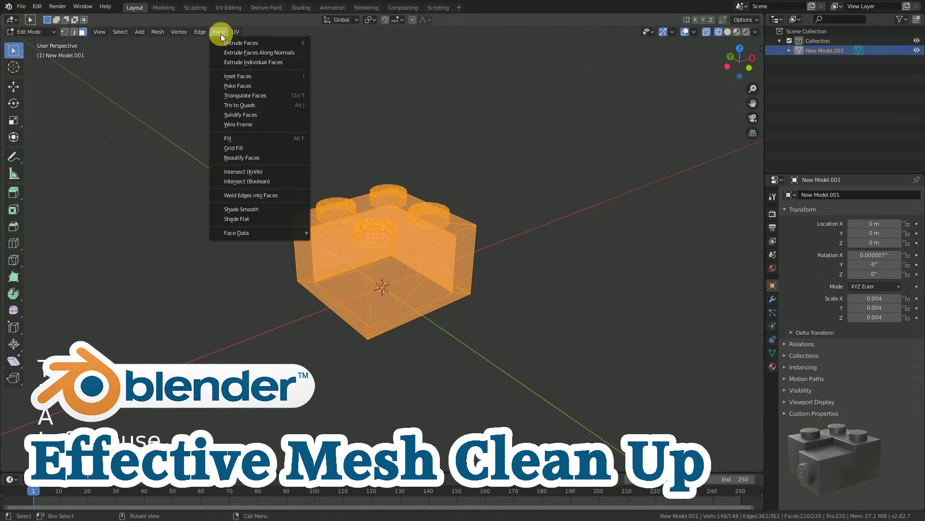
{"action": "left_click", "coordinate": [239, 105]}
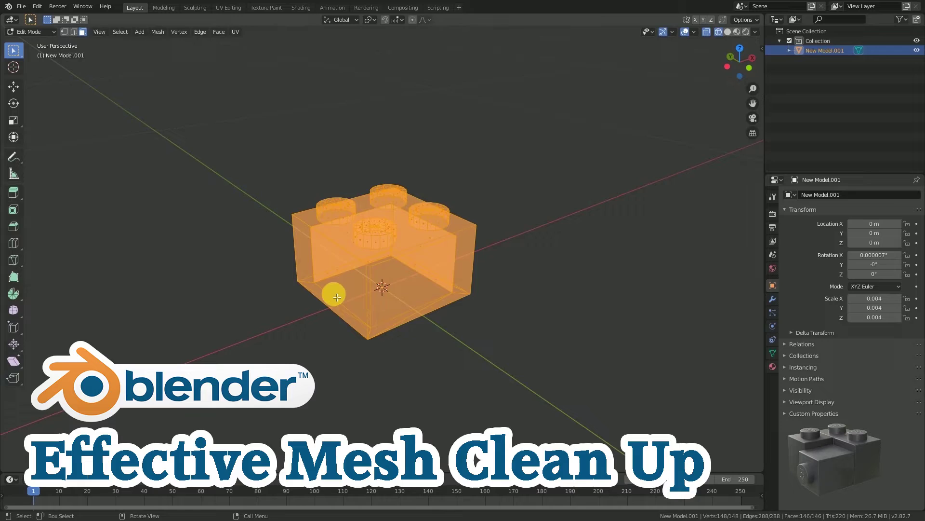
{"action": "key", "text": "KP_1"}
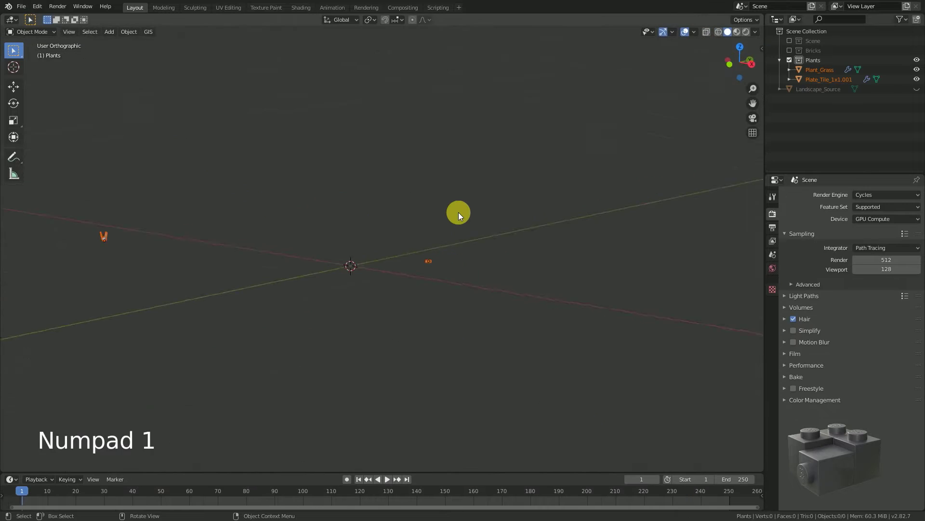
{"action": "key", "text": "Home"}
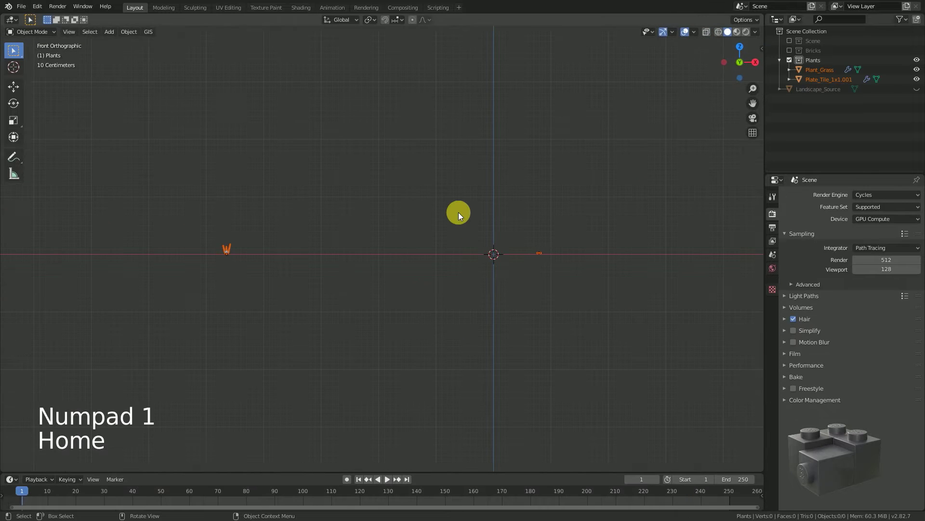
- Delete the Plate_Tile_1x1.001 plate tile
{"action": "left_click", "coordinate": [539, 253]}
{"action": "middle_click_drag", "start_coordinate": [539, 252], "coordinate": [429, 322]}
{"action": "scroll", "coordinate": [453, 371], "scroll_direction": "up", "scroll_amount": 3}
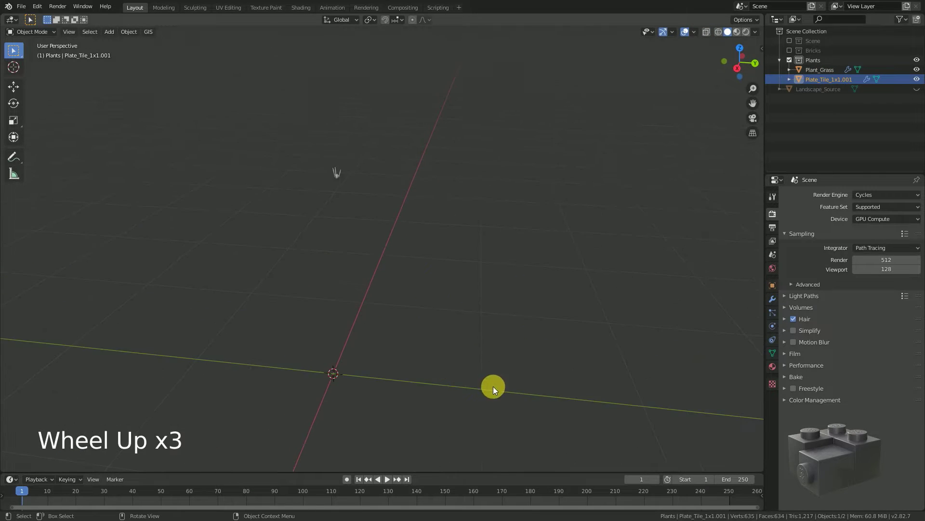
{"action": "middle_click_drag", "start_coordinate": [494, 386], "coordinate": [427, 256], "text": "shift"}
{"action": "key", "text": "Tab"}
{"action": "key", "text": "Tab"}
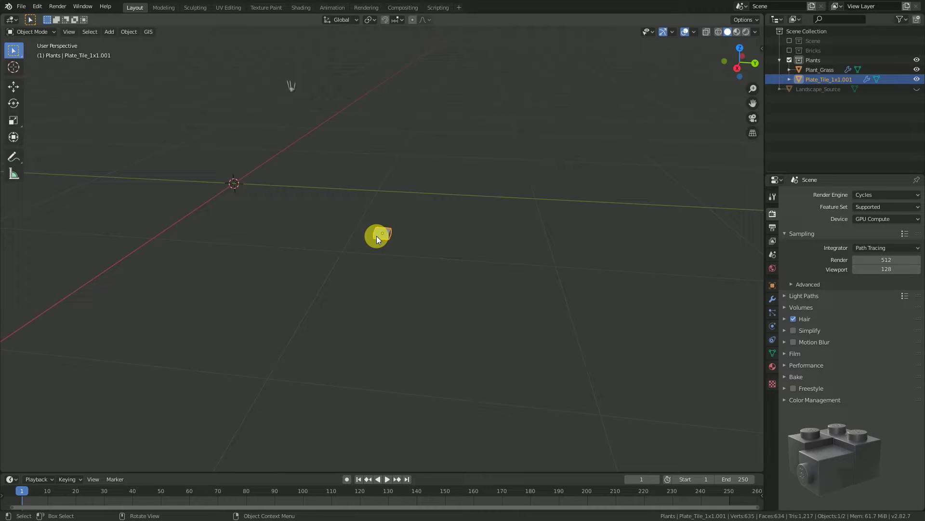
{"action": "key", "text": "Delete"}
- Snap Plant_Grass to the 3D cursor at the world origin
{"action": "key", "text": "KP_0"}
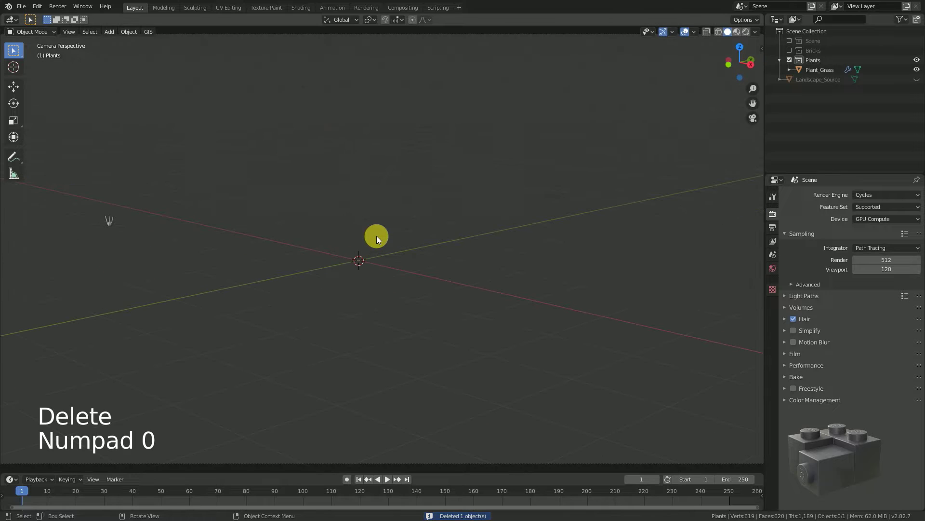
{"action": "left_click", "coordinate": [109, 221]}
{"action": "key", "text": "shift+s"}
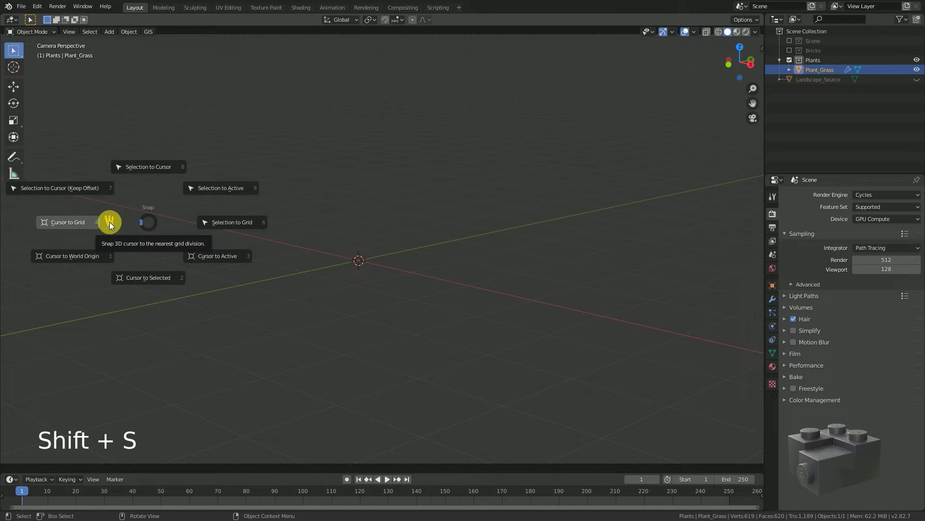
{"action": "left_click", "coordinate": [152, 172]}
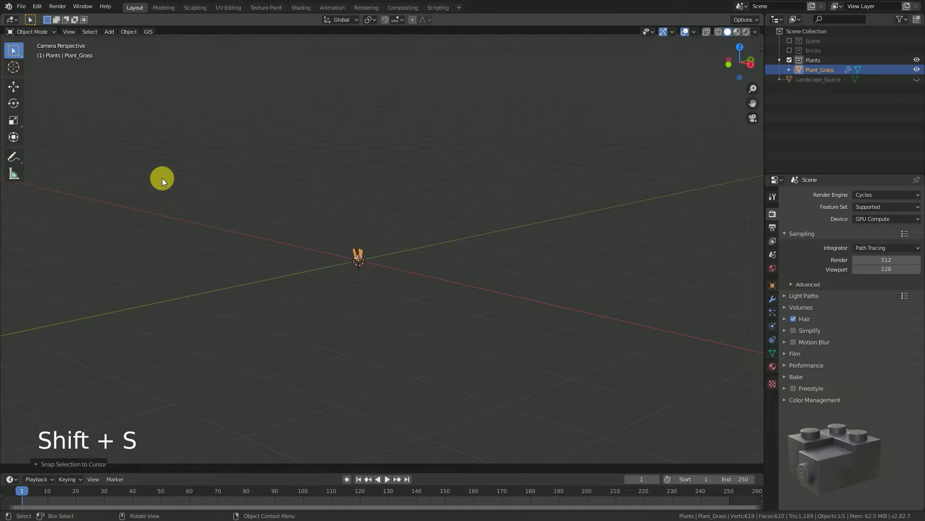
{"action": "left_click", "coordinate": [774, 367]}
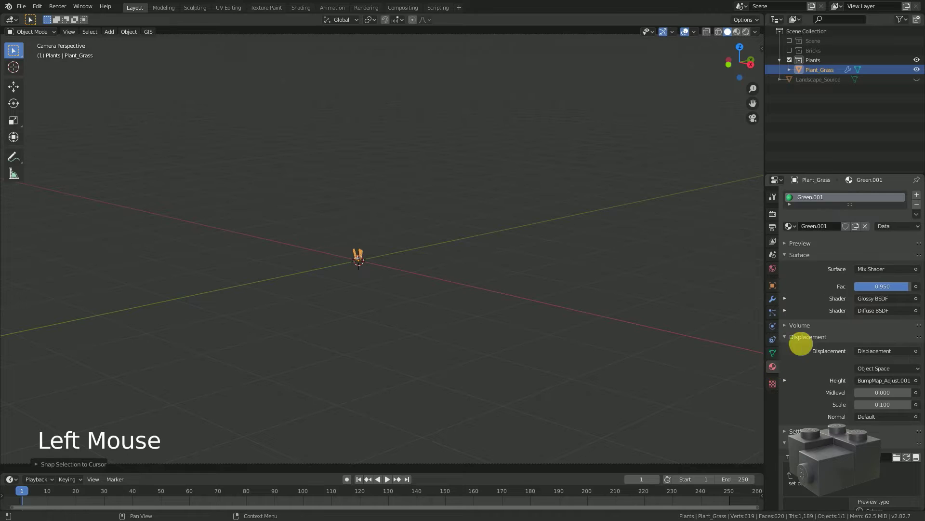
- Remove Green.001 from the grass, show the Scene collection, and hide the Plane's brick particles
{"action": "left_click", "coordinate": [866, 226]}
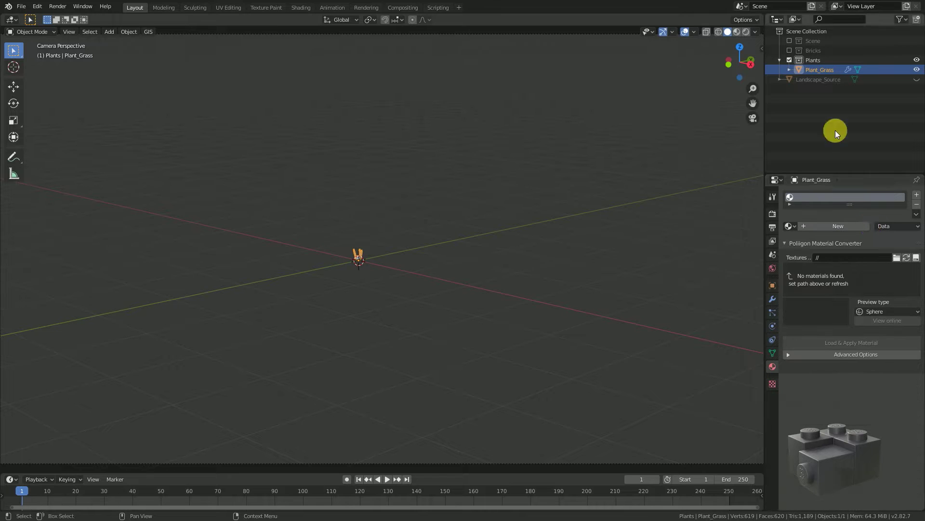
{"action": "left_click", "coordinate": [789, 41]}
{"action": "left_click", "coordinate": [810, 59]}
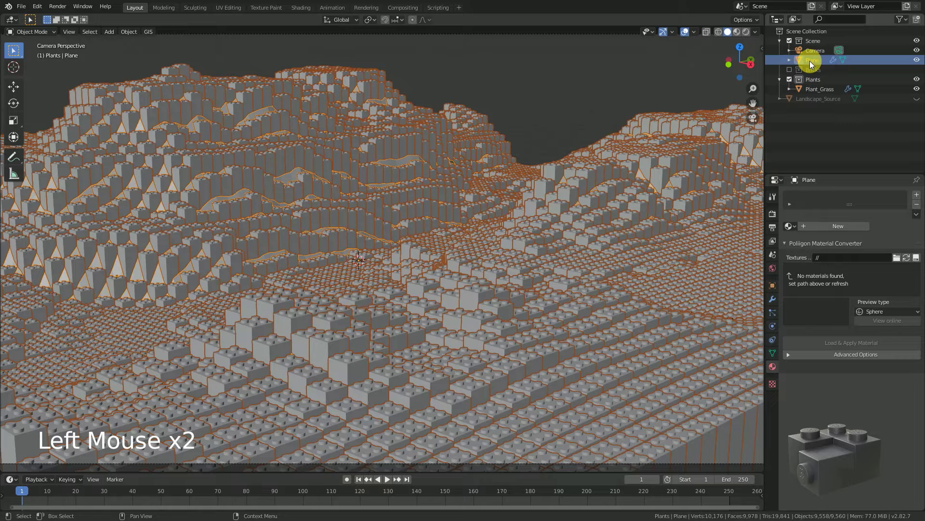
{"action": "left_click", "coordinate": [773, 312]}
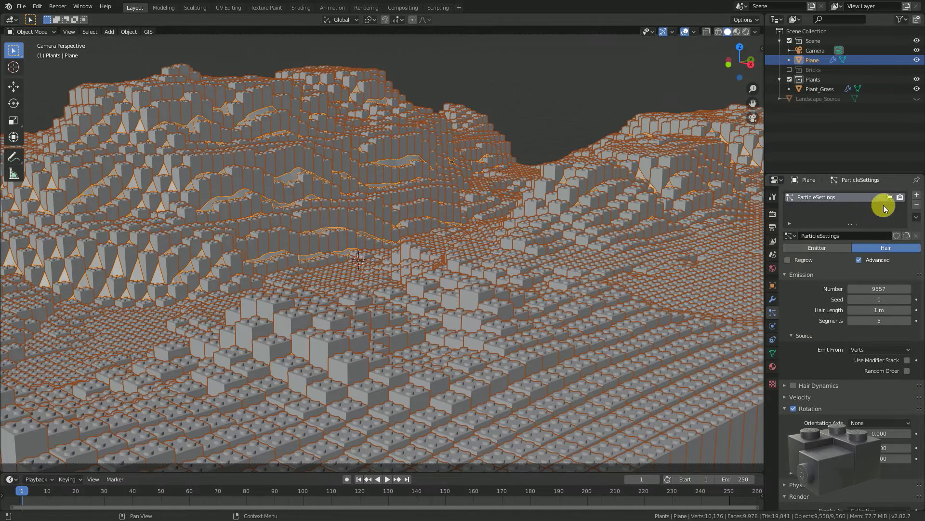
{"action": "left_click", "coordinate": [891, 197]}
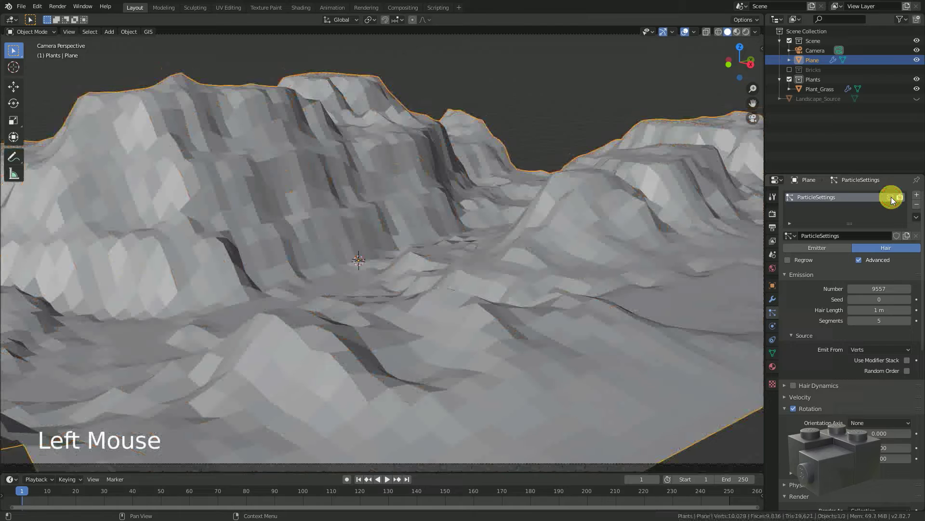
- Rename the Plane's particle system to Particle_Landscape
{"action": "double_click", "coordinate": [829, 198]}
{"action": "type", "text": "Particle_Land"}
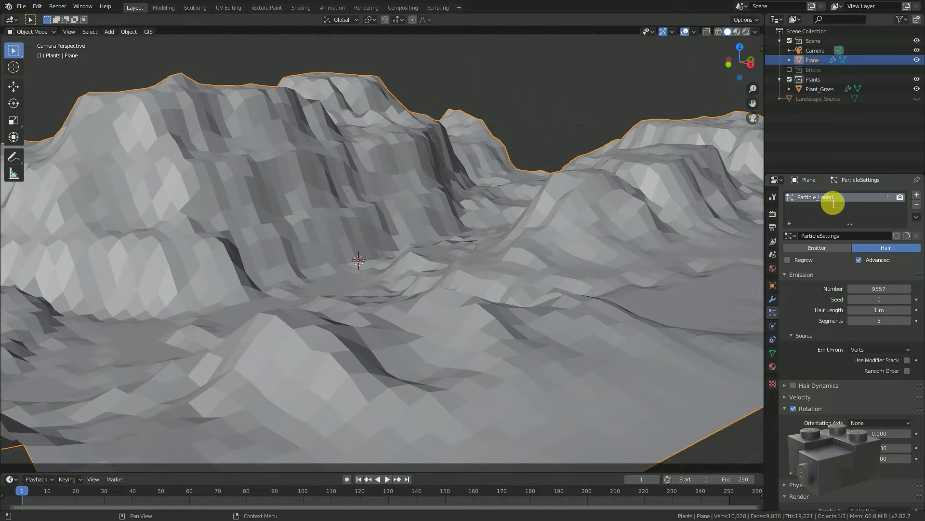
{"action": "key", "text": "BackSpace"}
{"action": "type", "text": "scap"}
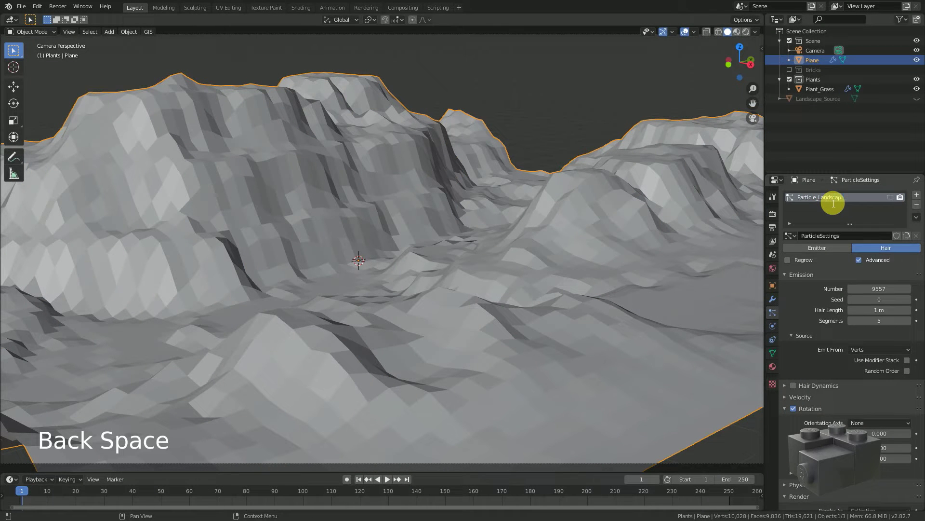
{"action": "type", "text": "e"}
{"action": "key", "text": "Return"}
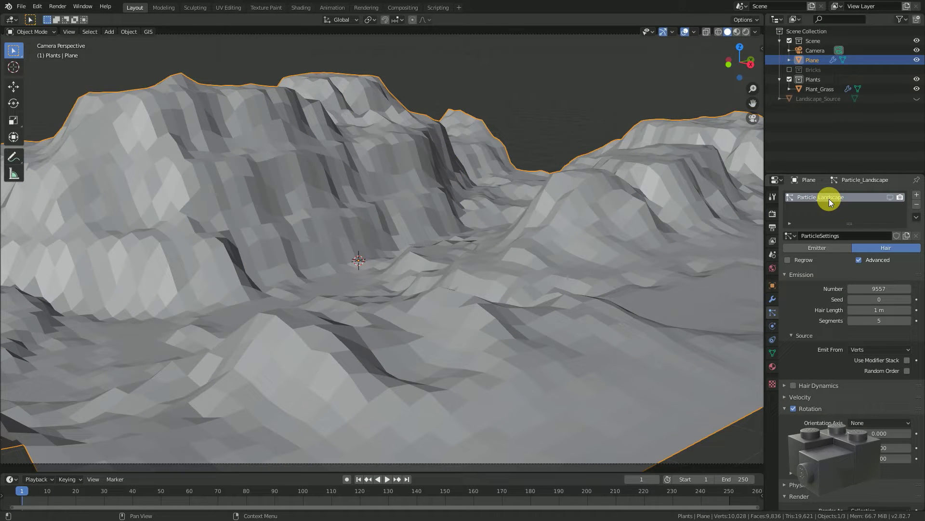
- Duplicate the Particle_Landscape particle system and compare which settings each system uses
{"action": "left_click", "coordinate": [916, 216]}
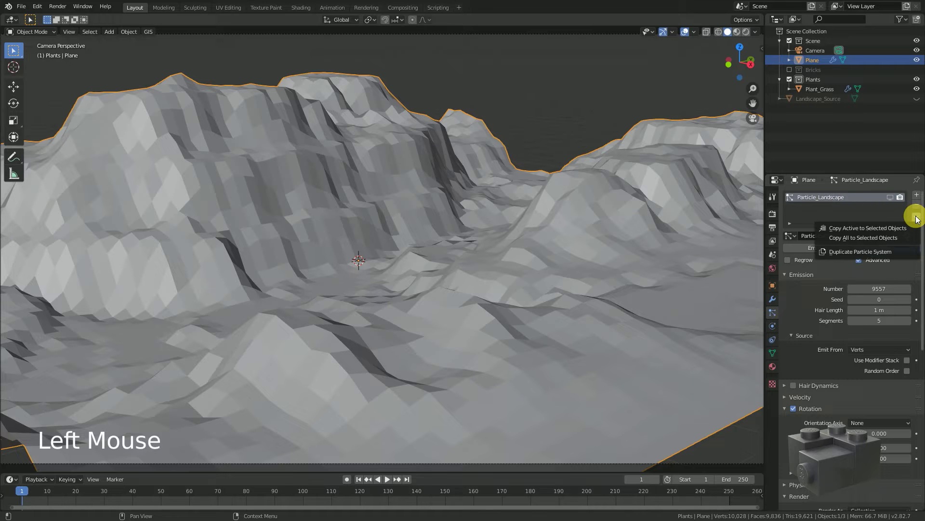
{"action": "left_click", "coordinate": [917, 218]}
{"action": "left_click", "coordinate": [860, 252]}
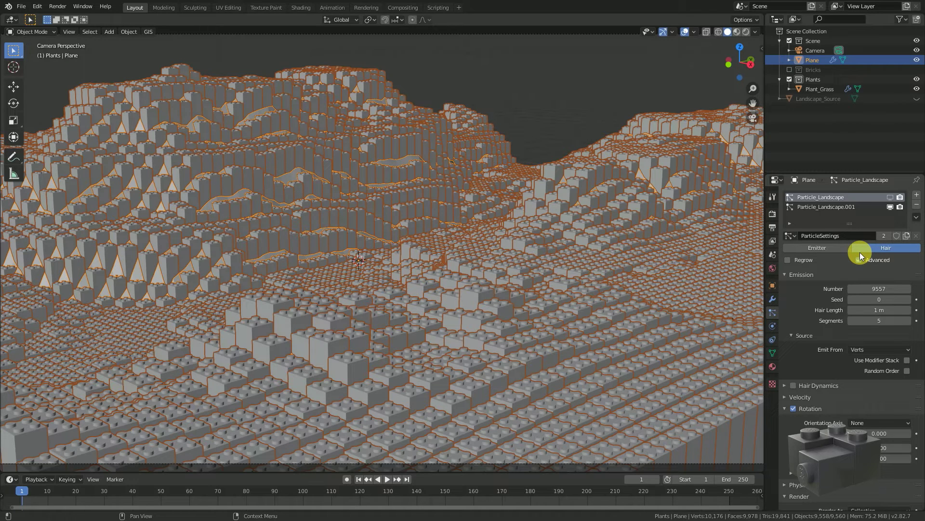
{"action": "left_click", "coordinate": [831, 208]}
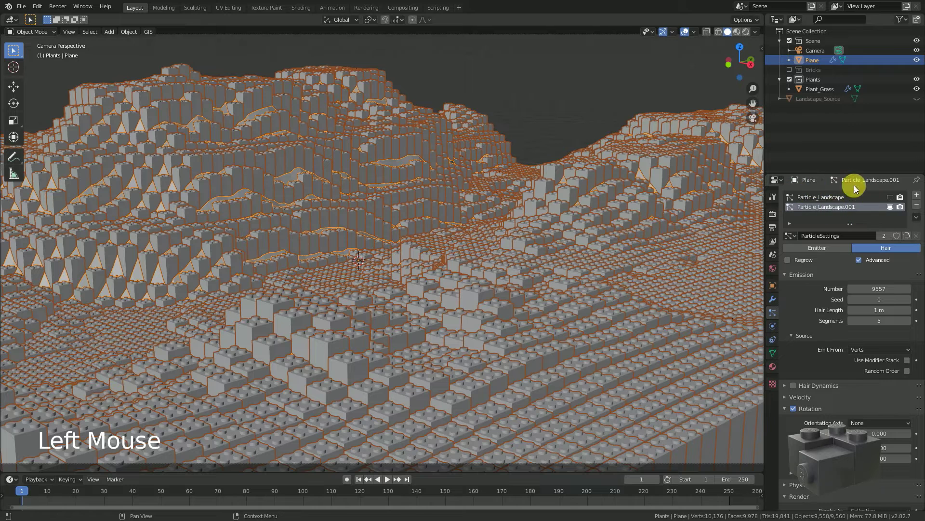
{"action": "left_click", "coordinate": [791, 235]}
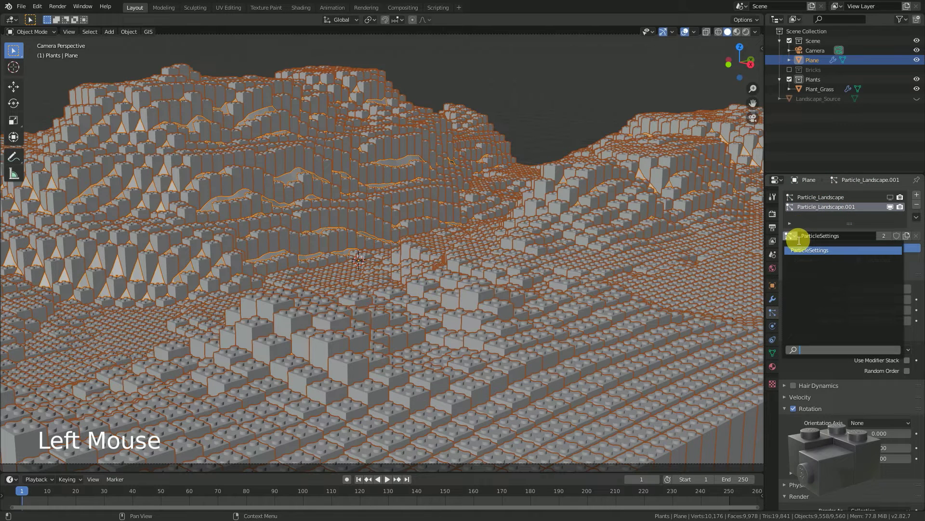
{"action": "left_click", "coordinate": [806, 198]}
{"action": "left_click", "coordinate": [795, 236]}
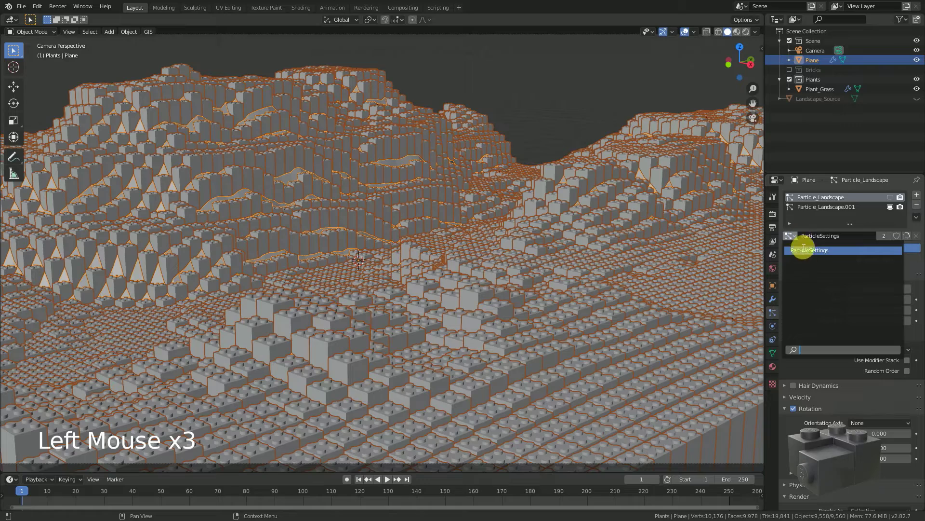
{"action": "left_click", "coordinate": [812, 207]}
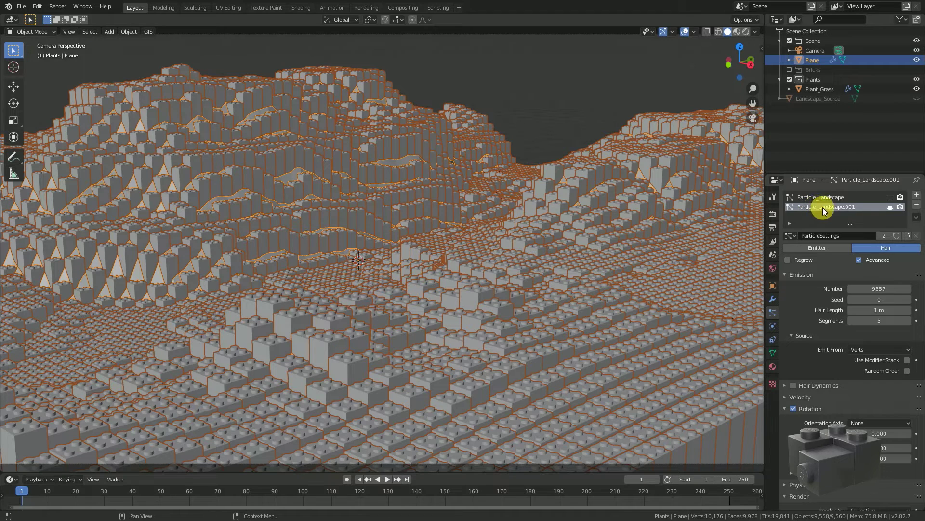
- Give the duplicate new settings and name both the settings and system Particle_Grass
{"action": "left_click", "coordinate": [907, 235]}
{"action": "left_click", "coordinate": [867, 240]}
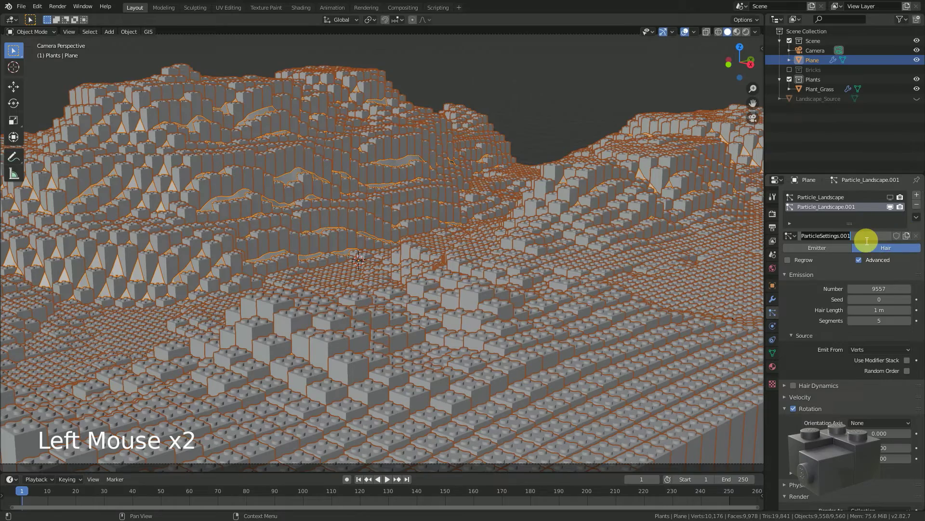
{"action": "type", "text": "Particle_Grass"}
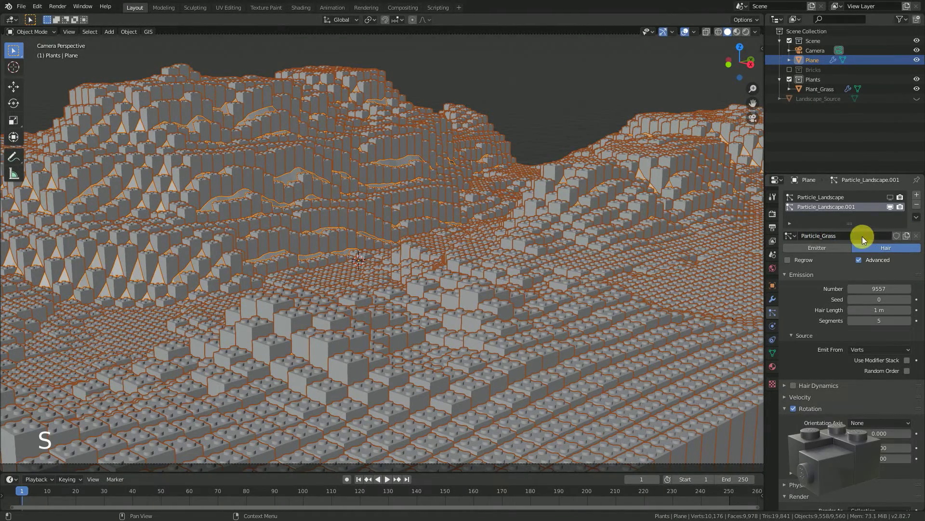
{"action": "left_click", "coordinate": [846, 206]}
{"action": "double_click", "coordinate": [847, 206]}
{"action": "type", "text": "Particle_Grass"}
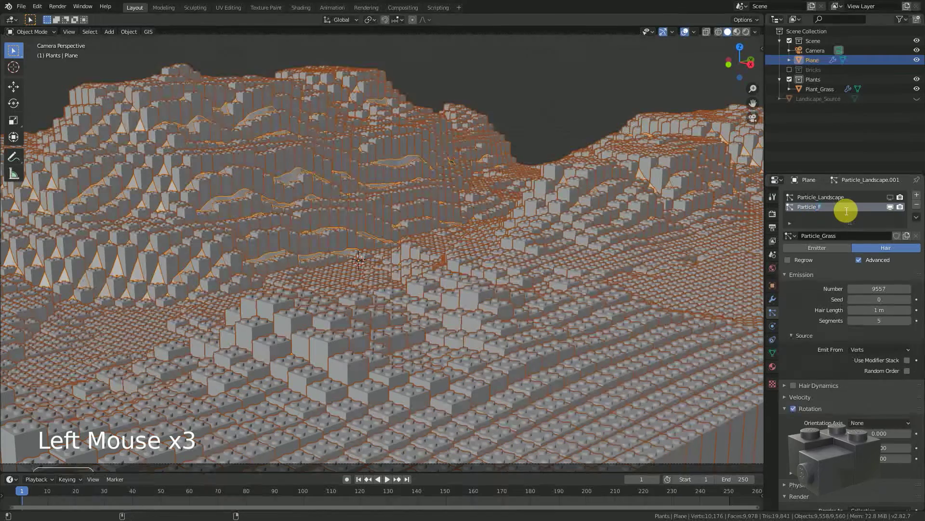
{"action": "key", "text": "Return"}
- Rename the original system's particle settings to Particle_Landscape
{"action": "left_click", "coordinate": [790, 235]}
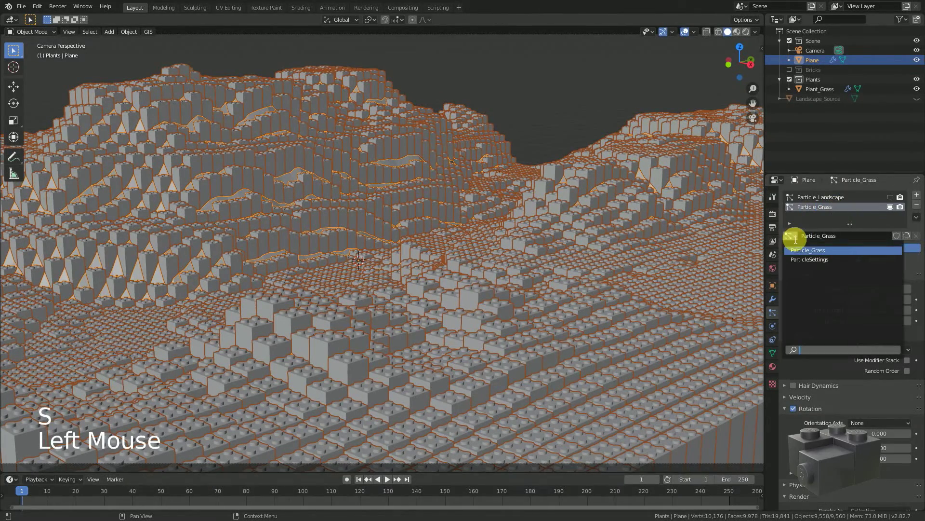
{"action": "left_click", "coordinate": [803, 197]}
{"action": "left_click", "coordinate": [792, 236]}
{"action": "left_click", "coordinate": [860, 238]}
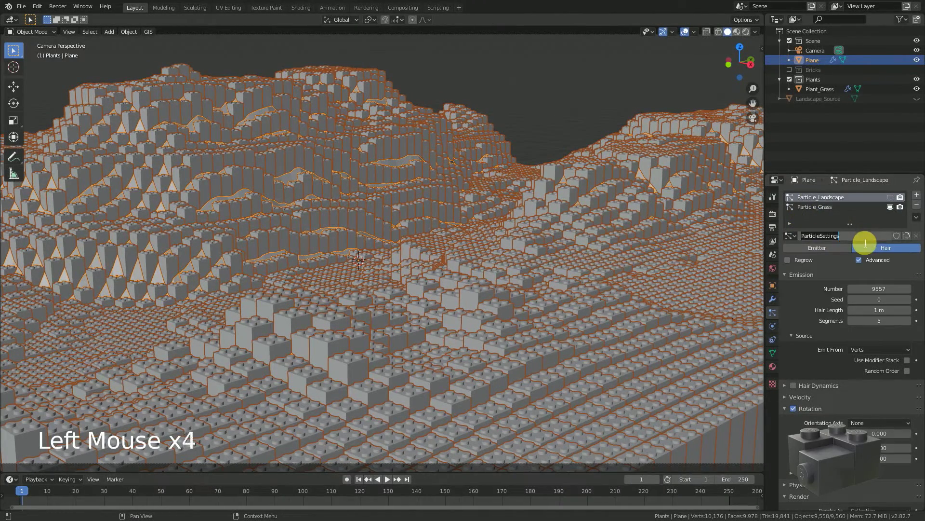
{"action": "key", "text": "shift+Left"}
{"action": "key", "text": "shift+Left"}
{"action": "key", "text": "shift+Left"}
{"action": "key", "text": "shift+Left"}
{"action": "key", "text": "shift+Left"}
{"action": "type", "text": "Land"}
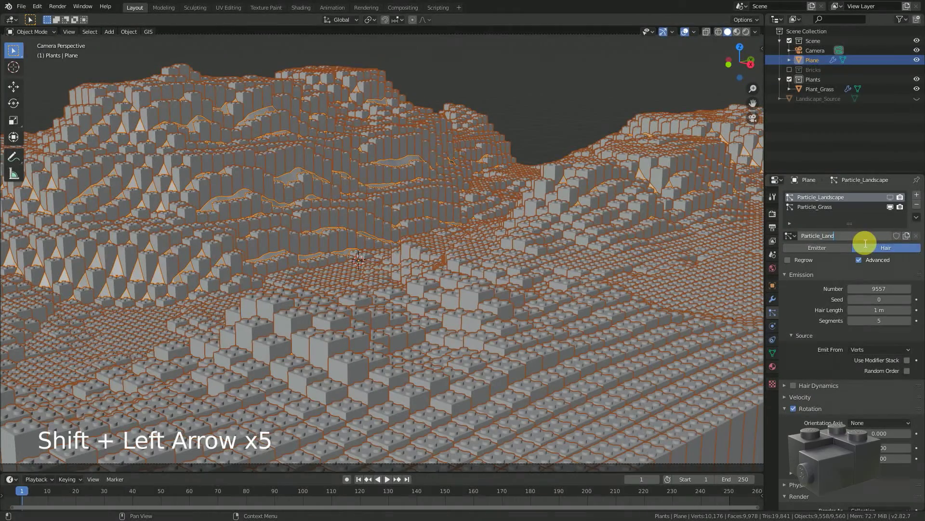
{"action": "type", "text": "scape"}
{"action": "key", "text": "Return"}
{"action": "left_click", "coordinate": [830, 207]}
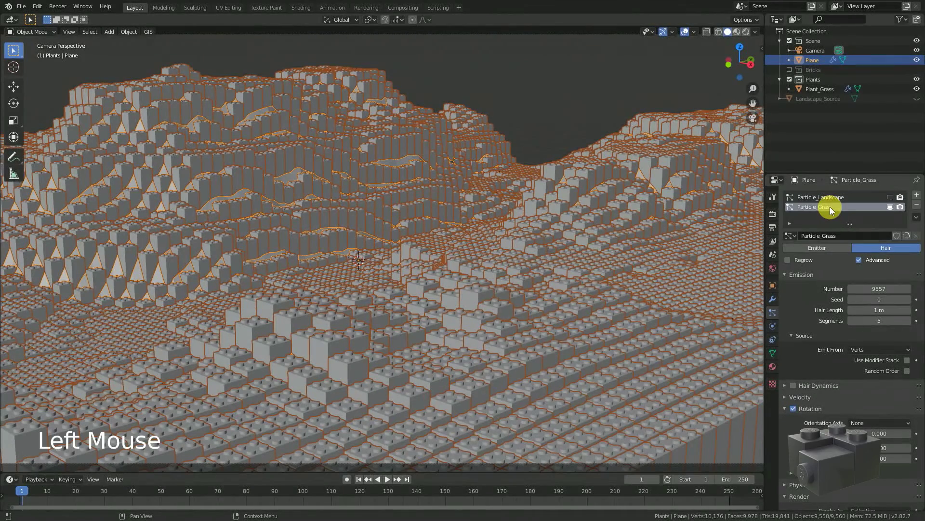
- Set Particle_Grass to render the Plants collection as its instances
{"action": "scroll", "coordinate": [835, 306], "scroll_direction": "down", "scroll_amount": 9}
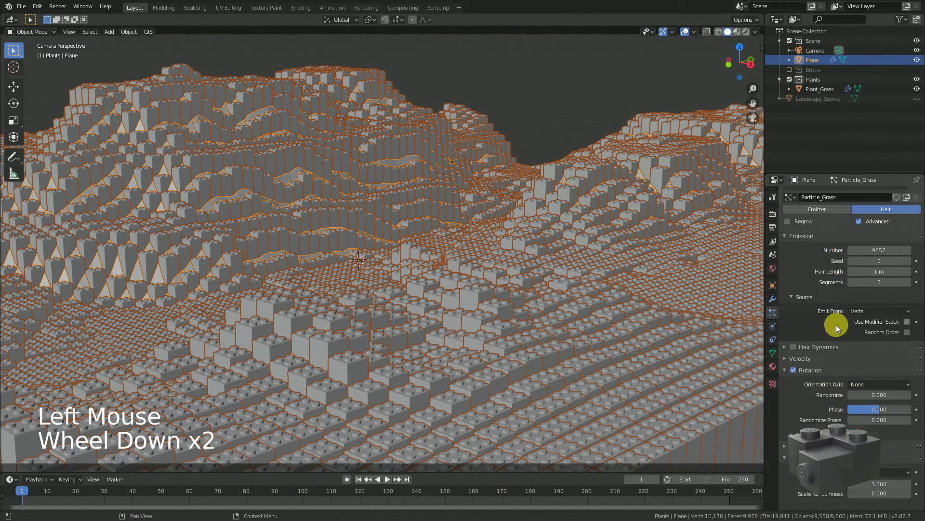
{"action": "scroll", "coordinate": [844, 347], "scroll_direction": "down", "scroll_amount": 3}
{"action": "left_click", "coordinate": [871, 350]}
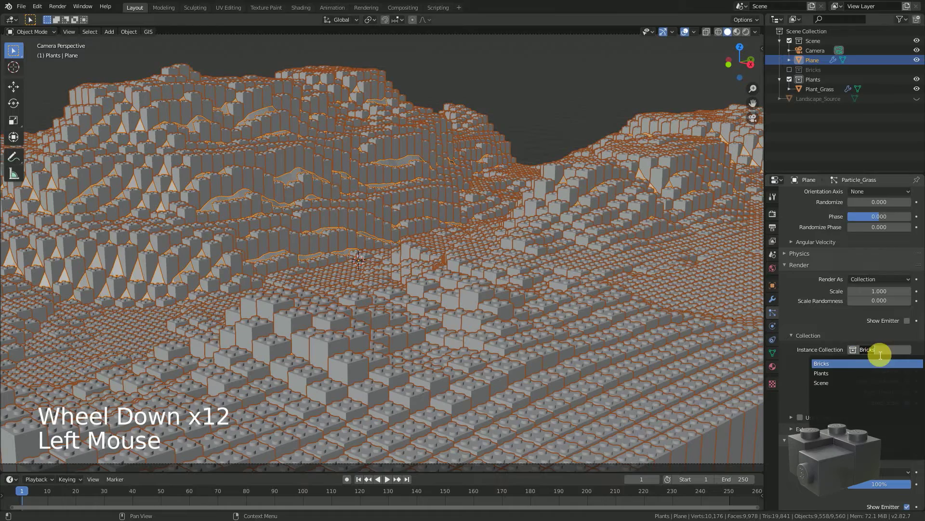
{"action": "left_click", "coordinate": [852, 380]}
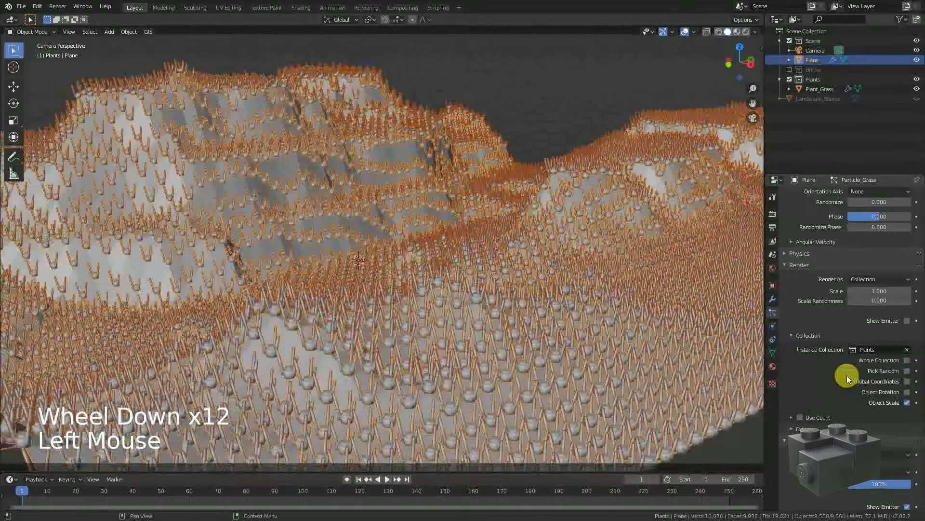
- Lower the grass particle count from 9557 to 1029
{"action": "scroll", "coordinate": [847, 376], "scroll_direction": "up", "scroll_amount": 8}
{"action": "scroll", "coordinate": [847, 375], "scroll_direction": "up", "scroll_amount": 7}
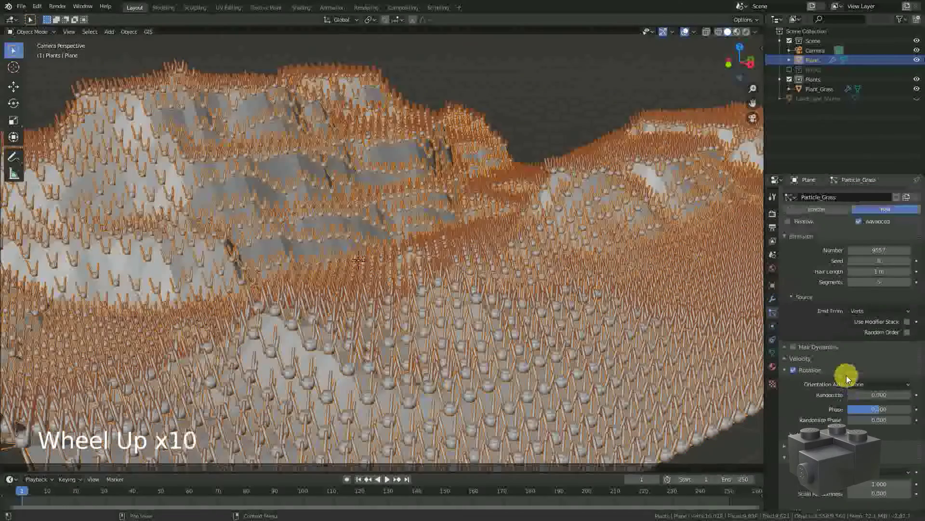
{"action": "left_click", "coordinate": [880, 289]}
{"action": "left_click_drag", "start_coordinate": [880, 289], "coordinate": [832, 289]}
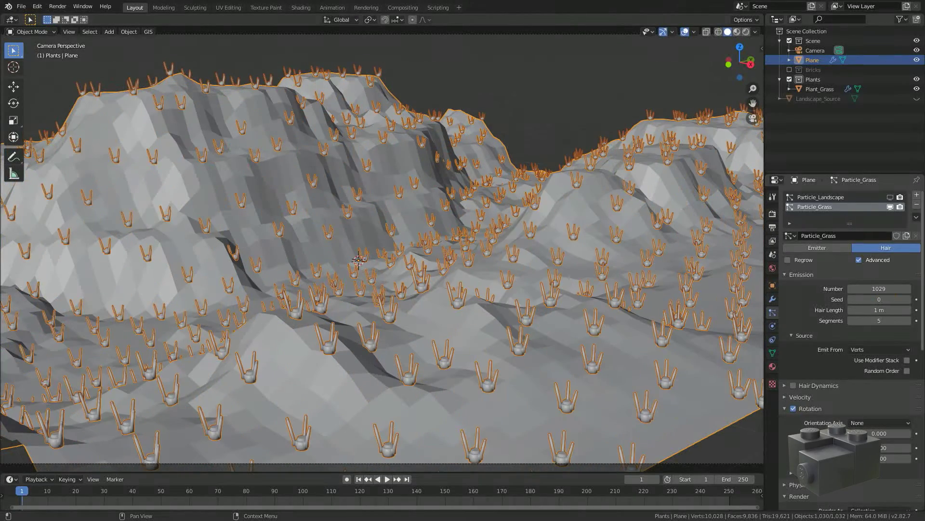
- Enable Random Order for the grass, show the Particle_Landscape bricks again, and zoom in to inspect
{"action": "left_click", "coordinate": [907, 371]}
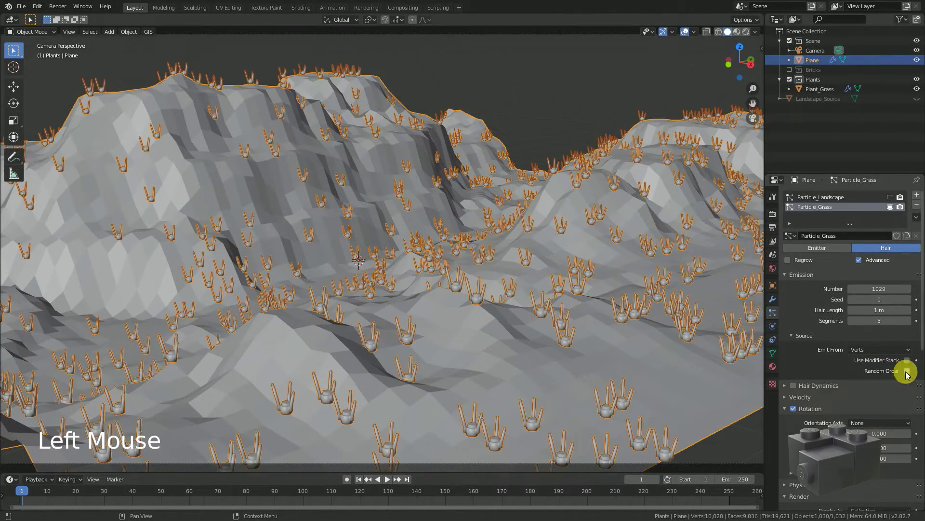
{"action": "left_click", "coordinate": [890, 196]}
{"action": "scroll", "coordinate": [417, 261], "scroll_direction": "up", "scroll_amount": 8}
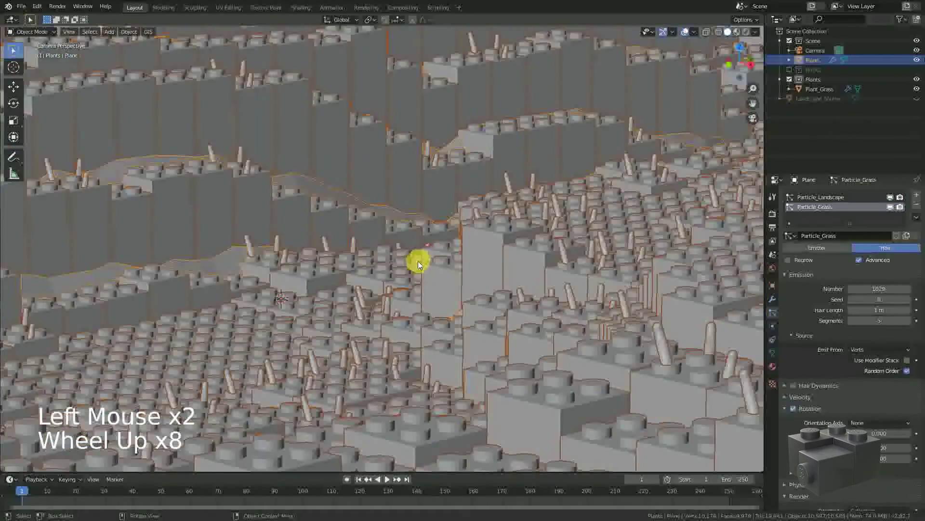
{"action": "middle_click_drag", "start_coordinate": [418, 261], "coordinate": [399, 267]}
{"action": "scroll", "coordinate": [424, 276], "scroll_direction": "up", "scroll_amount": 9}
{"action": "scroll", "coordinate": [422, 278], "scroll_direction": "down", "scroll_amount": 4}
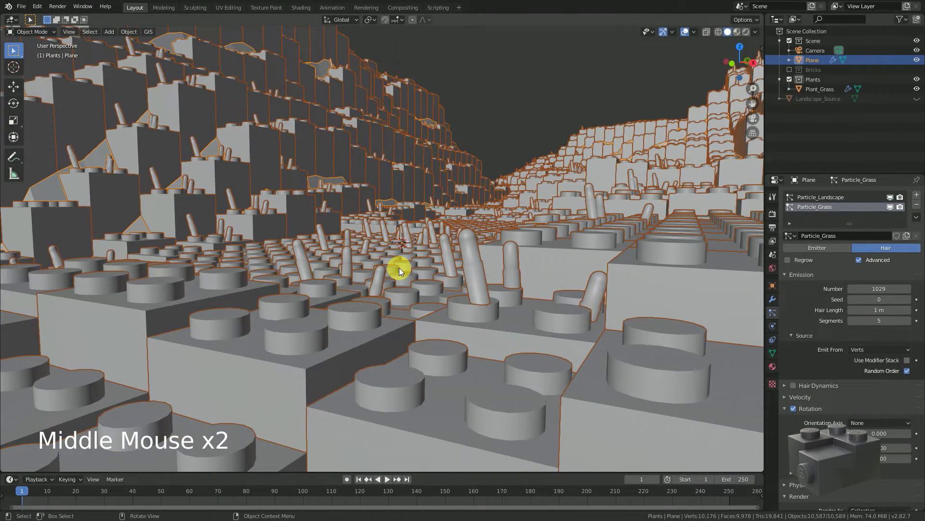
{"action": "scroll", "coordinate": [861, 285], "scroll_direction": "down", "scroll_amount": 20}
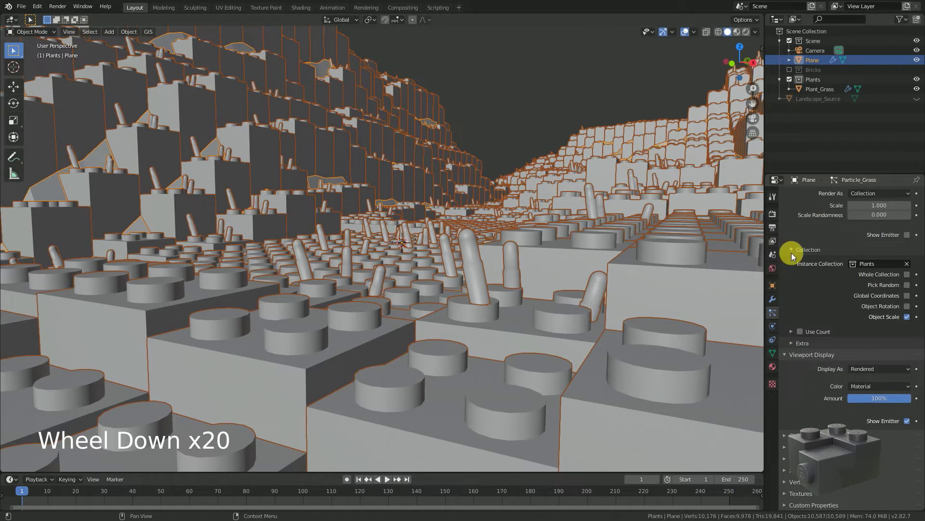
{"action": "scroll", "coordinate": [868, 241], "scroll_direction": "up", "scroll_amount": 9}
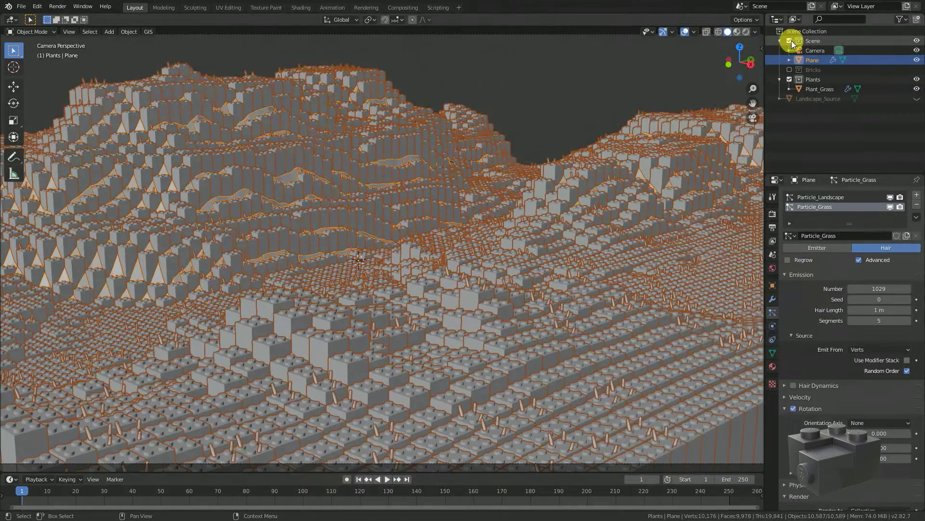
- Show only the Bricks collection, frame it from the front, and display everything as X-ray wireframe
{"action": "left_click", "coordinate": [790, 40]}
{"action": "left_click", "coordinate": [790, 50]}
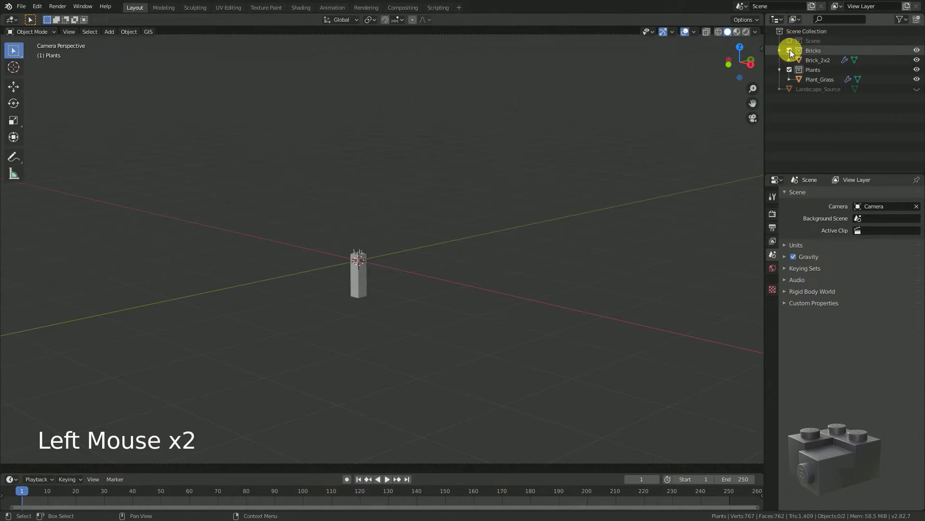
{"action": "key", "text": "Home"}
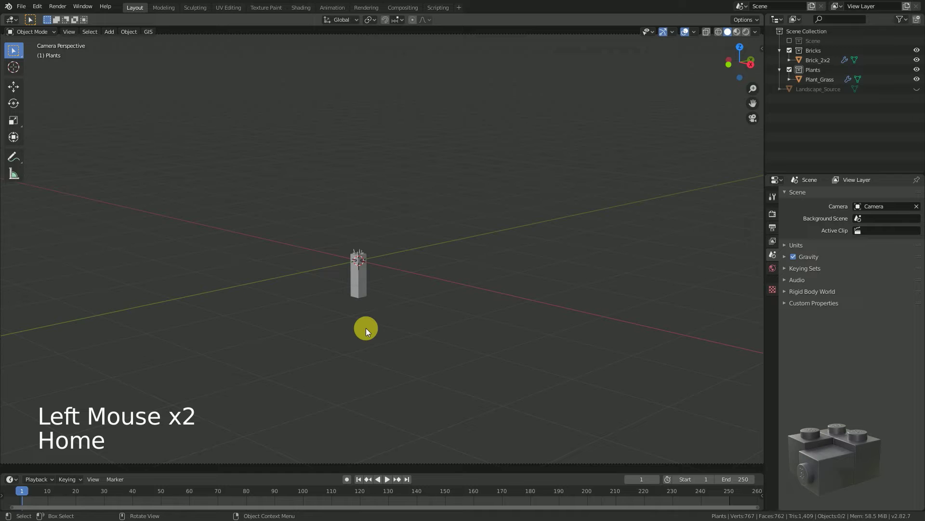
{"action": "key", "text": "KP_1"}
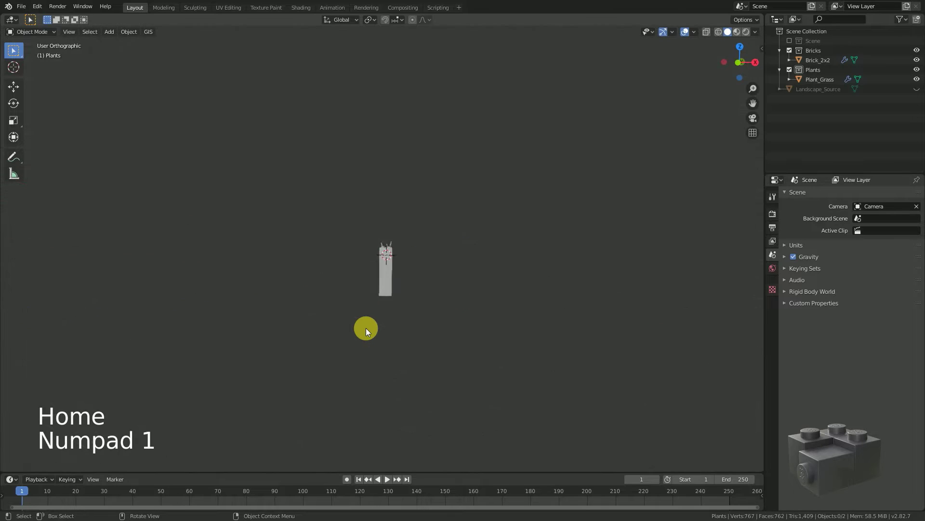
{"action": "key", "text": "Home"}
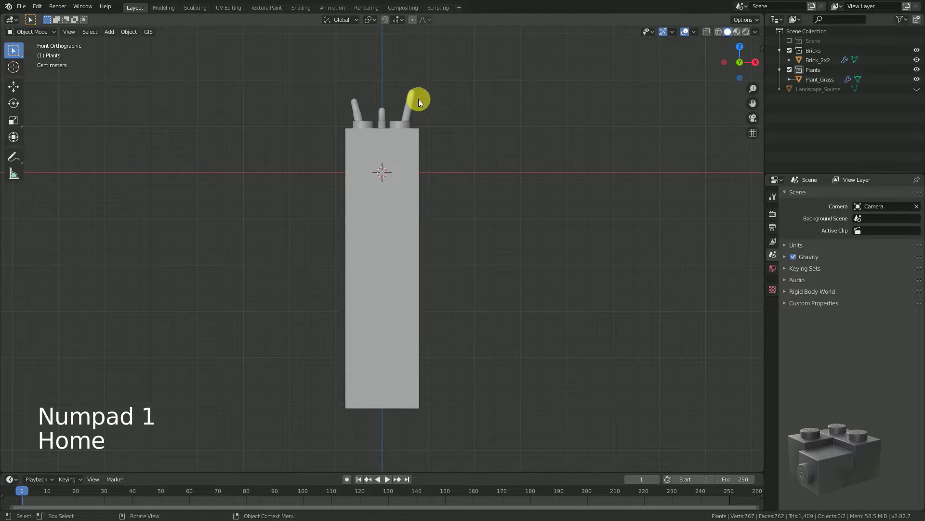
{"action": "key", "text": "ctrl+a"}
{"action": "key", "text": "a"}
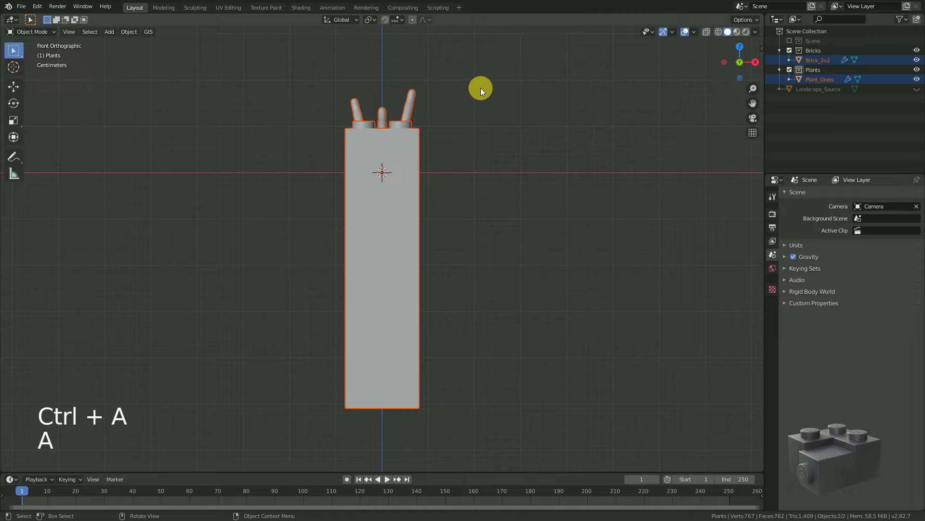
{"action": "left_click", "coordinate": [717, 32]}
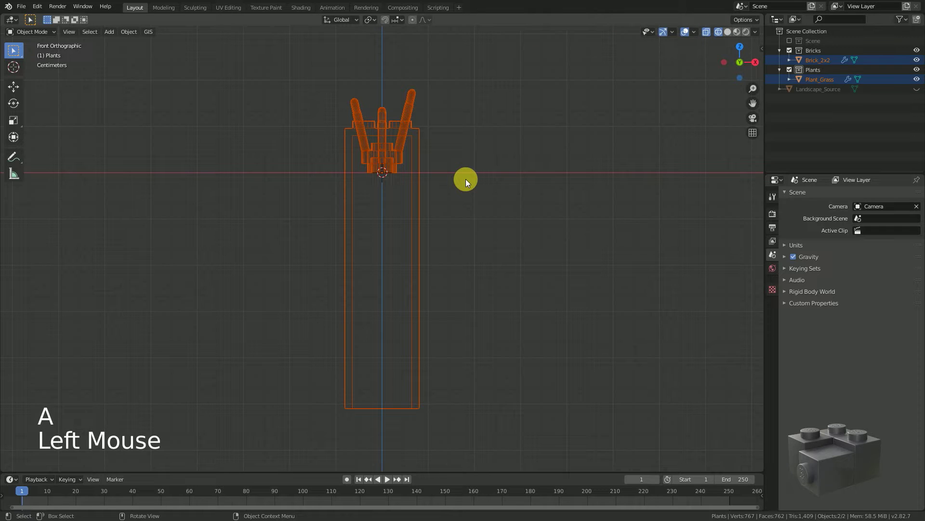
- Select Brick_2x2's top face in Edit Mode and snap the 3D cursor to it
{"action": "left_click", "coordinate": [413, 213]}
{"action": "key", "text": "Tab"}
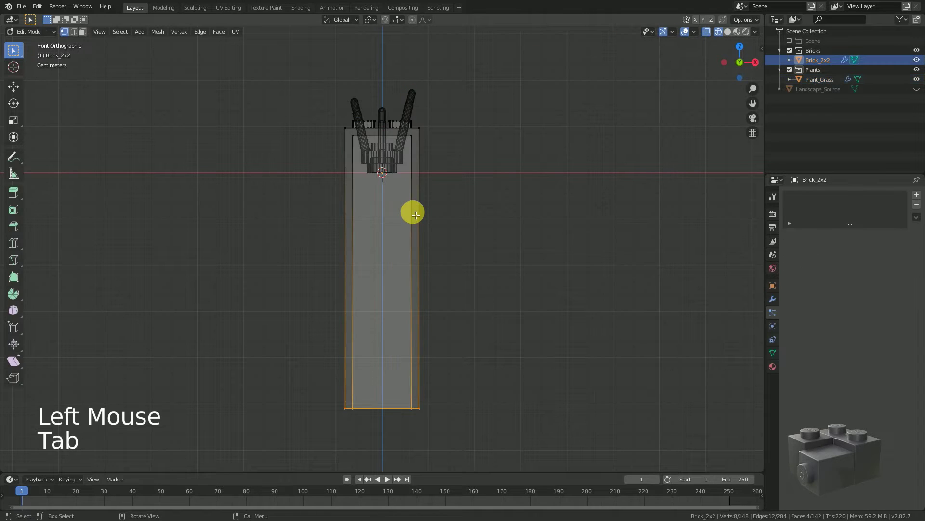
{"action": "left_click", "coordinate": [82, 32]}
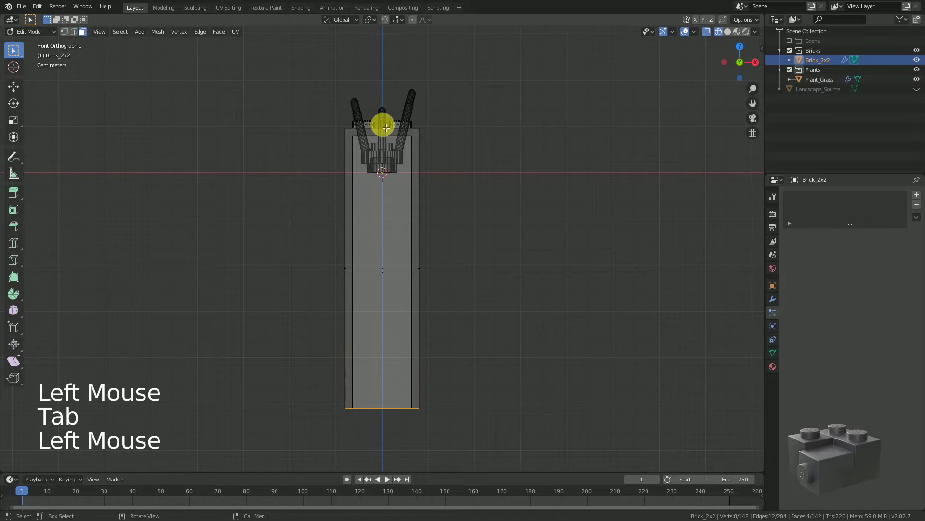
{"action": "middle_click_drag", "start_coordinate": [382, 120], "coordinate": [399, 159]}
{"action": "scroll", "coordinate": [399, 159], "scroll_direction": "up", "scroll_amount": 3}
{"action": "left_click", "coordinate": [382, 57]}
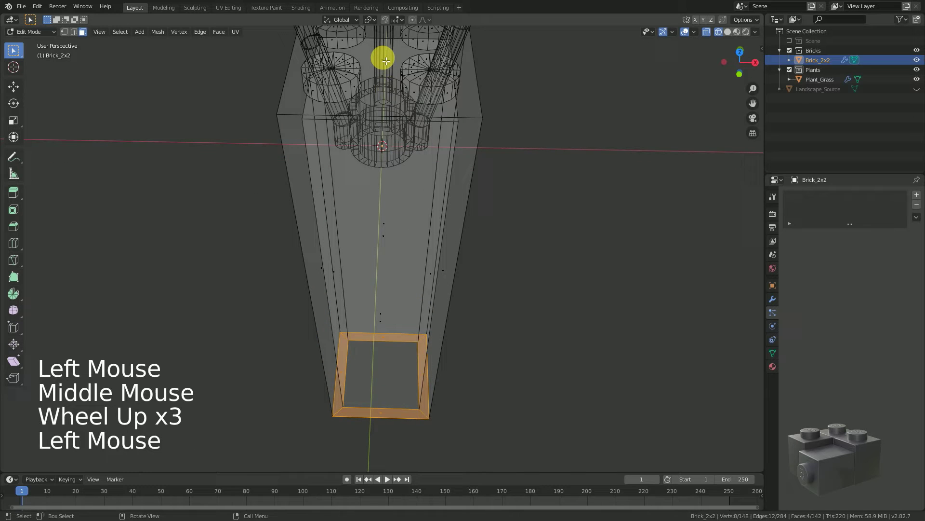
{"action": "middle_click_drag", "start_coordinate": [385, 77], "coordinate": [413, 207], "text": "shift"}
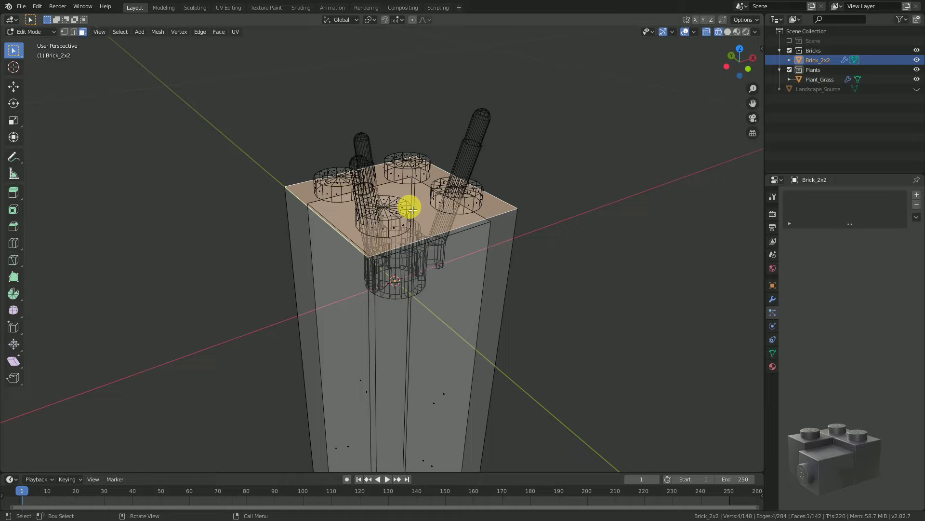
{"action": "key", "text": "shift+s"}
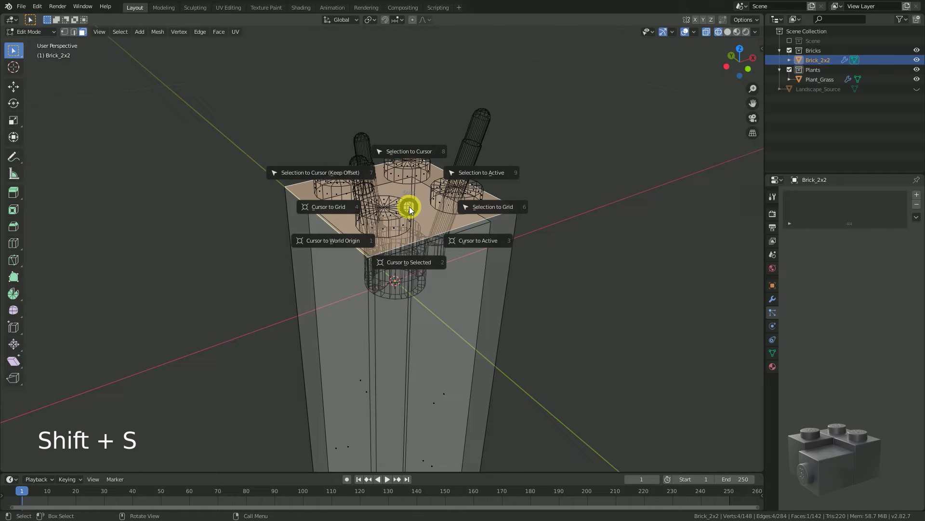
{"action": "left_click", "coordinate": [409, 262]}
- In Object Mode, set Brick_2x2's origin to the 3D cursor, then view from the front
{"action": "key", "text": "Tab"}
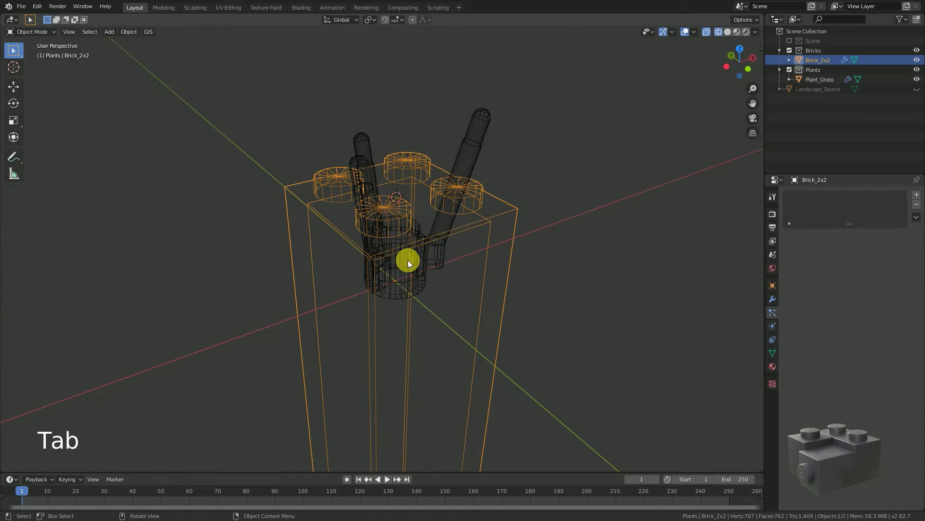
{"action": "left_click", "coordinate": [129, 32]}
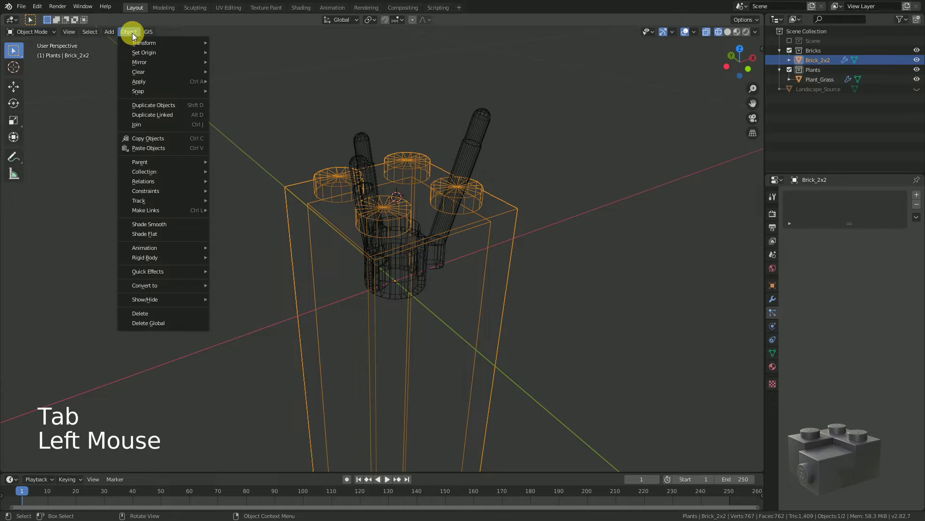
{"action": "mouse_move", "coordinate": [155, 56]}
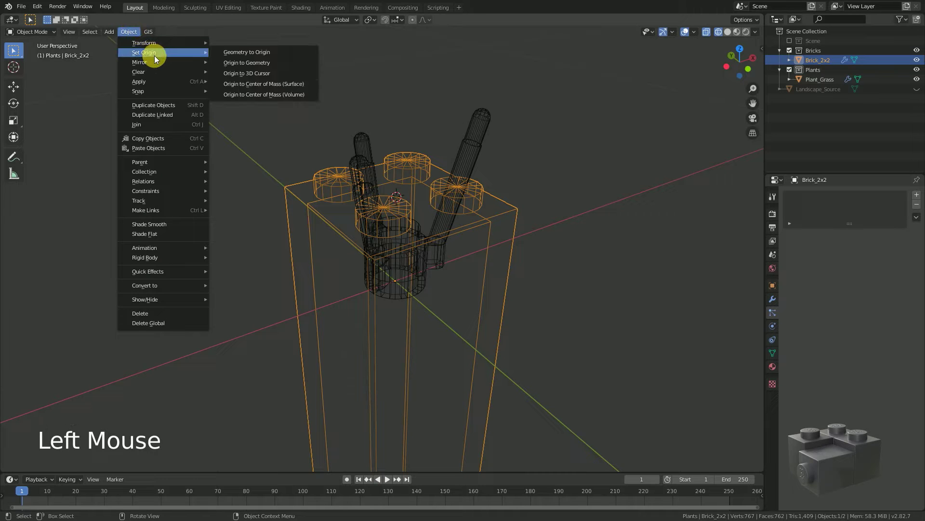
{"action": "left_click", "coordinate": [275, 73]}
{"action": "key", "text": "KP_1"}
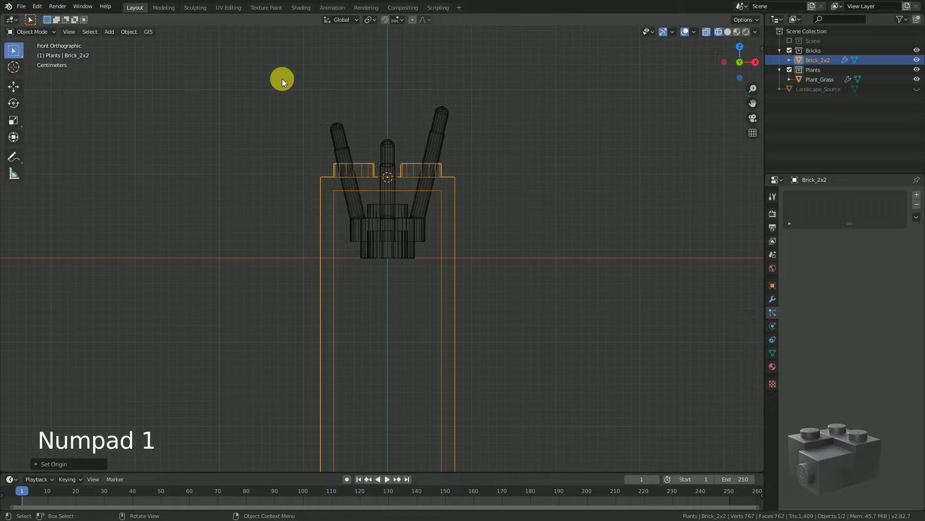
- Snap the 3D cursor to the world origin, move Brick_2x2 onto it, and select all objects
{"action": "key", "text": "shift+s"}
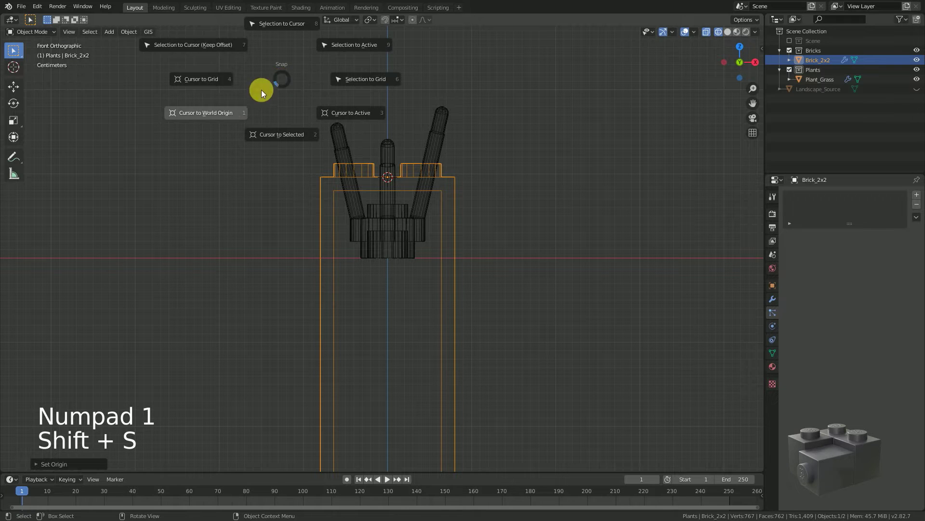
{"action": "left_click", "coordinate": [228, 110]}
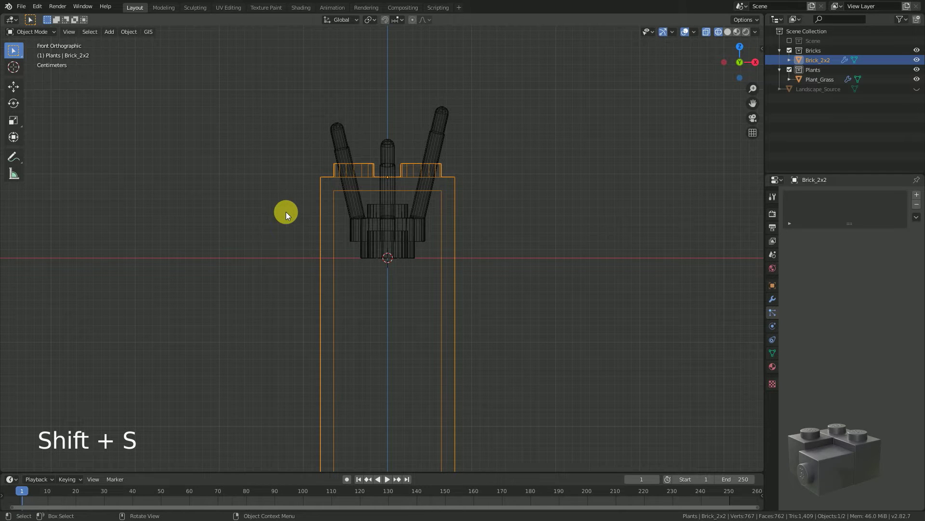
{"action": "key", "text": "shift+s"}
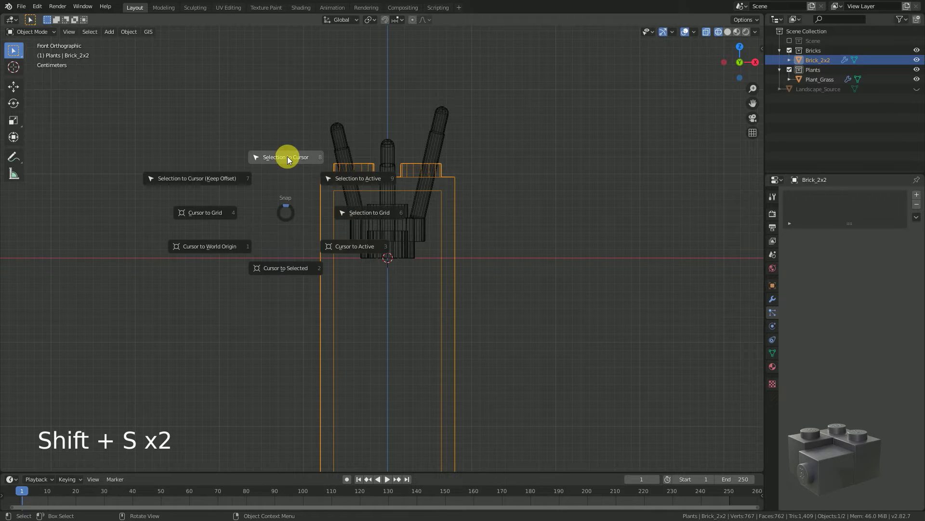
{"action": "left_click", "coordinate": [287, 157]}
{"action": "key", "text": "a"}
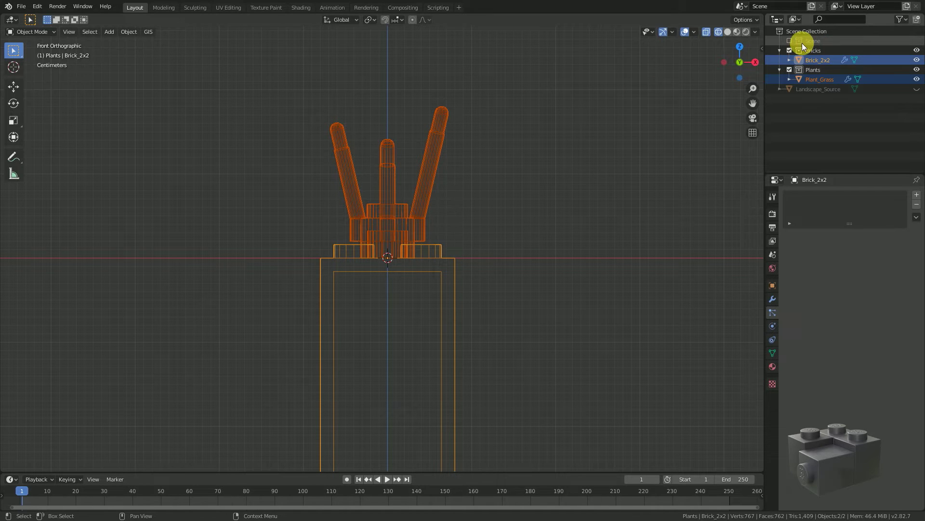
- Return to the landscape scene in camera view with solid shading, and select the landscape Plane
{"action": "left_click", "coordinate": [790, 41]}
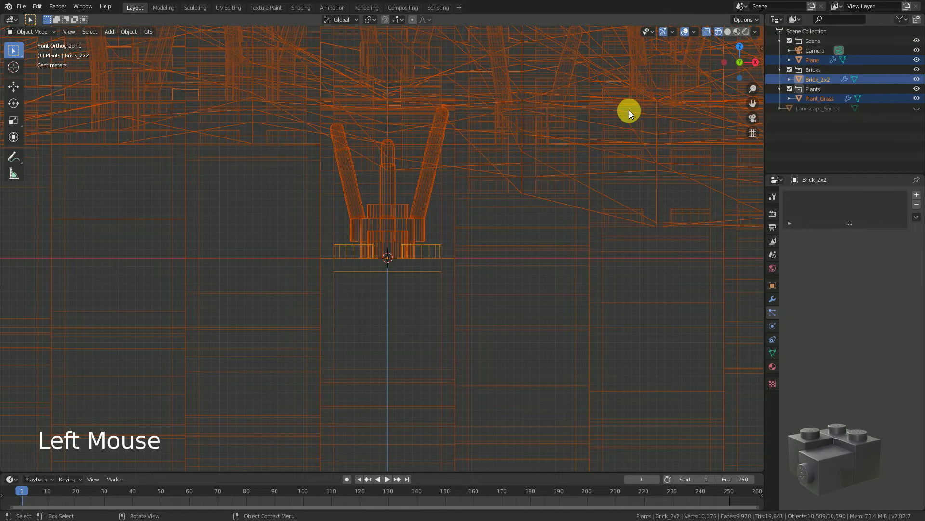
{"action": "key", "text": "KP_0"}
{"action": "left_click", "coordinate": [728, 32]}
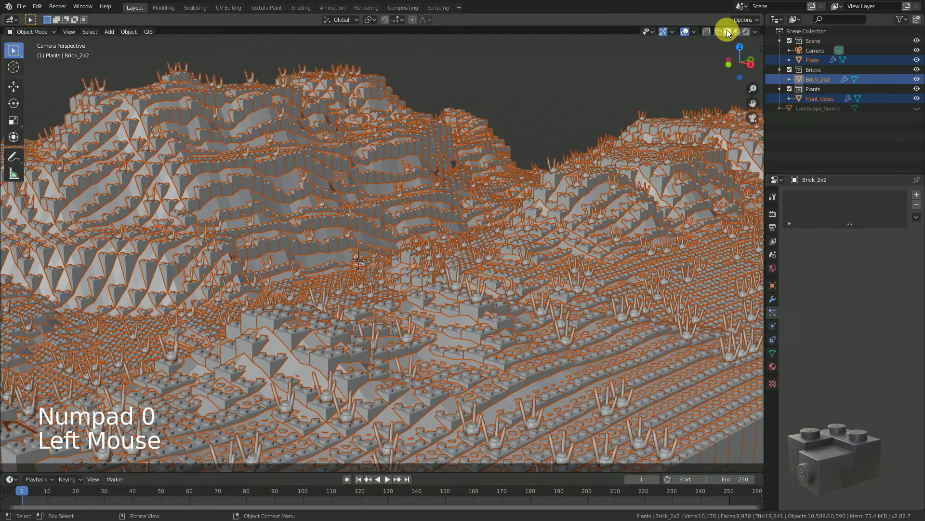
{"action": "left_click", "coordinate": [814, 59]}
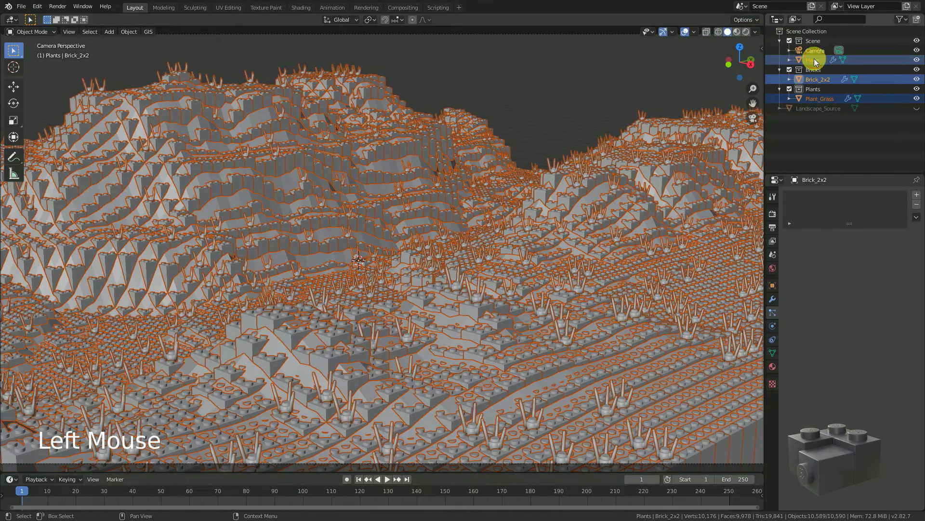
{"action": "left_click", "coordinate": [890, 207]}
{"action": "left_click", "coordinate": [891, 197]}
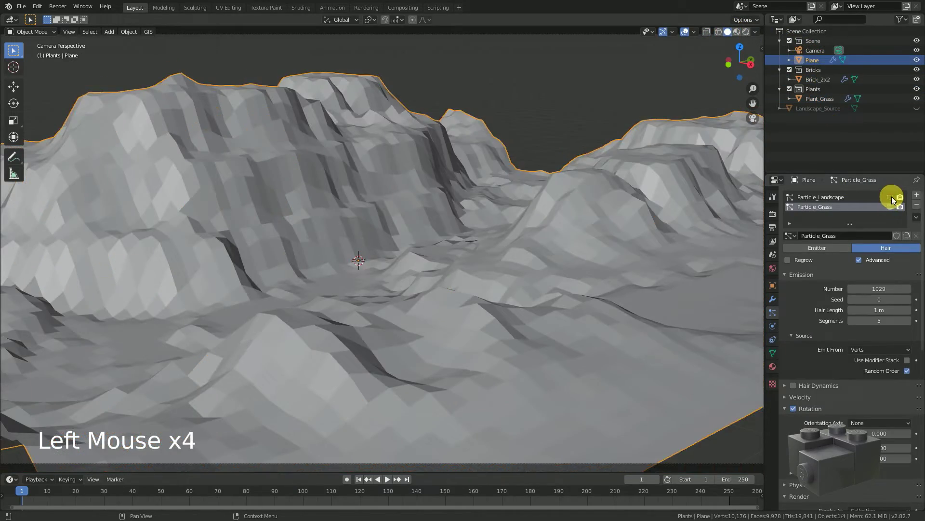
{"action": "left_click", "coordinate": [891, 197]}
{"action": "left_click", "coordinate": [890, 207]}
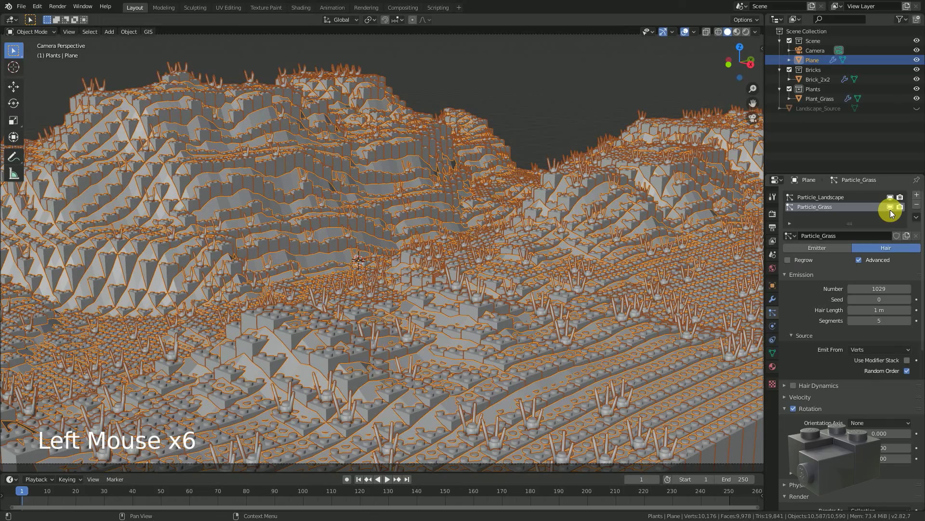
- Turn off Show Emitter for Particle_Grass, switch to Particle_Landscape, and deselect the Plane
{"action": "left_click", "coordinate": [884, 264]}
{"action": "scroll", "coordinate": [884, 299], "scroll_direction": "down", "scroll_amount": 19}
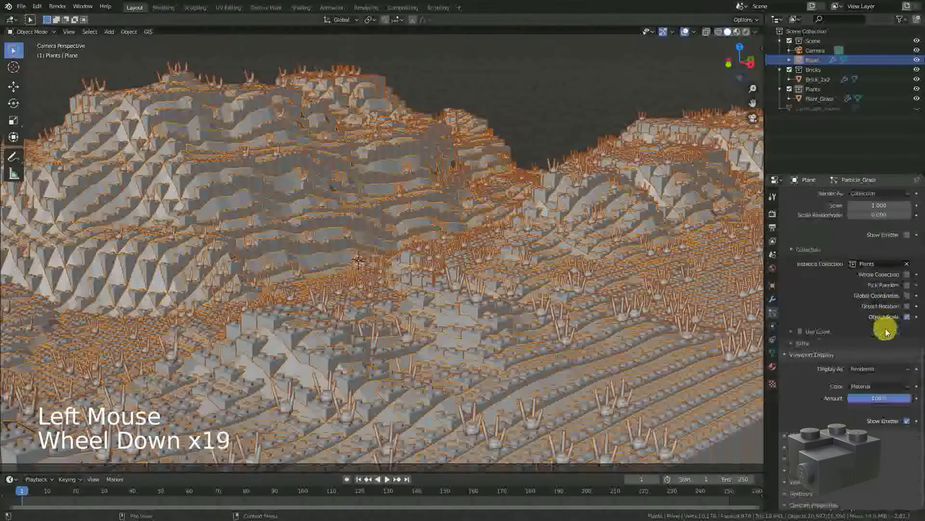
{"action": "left_click", "coordinate": [906, 421]}
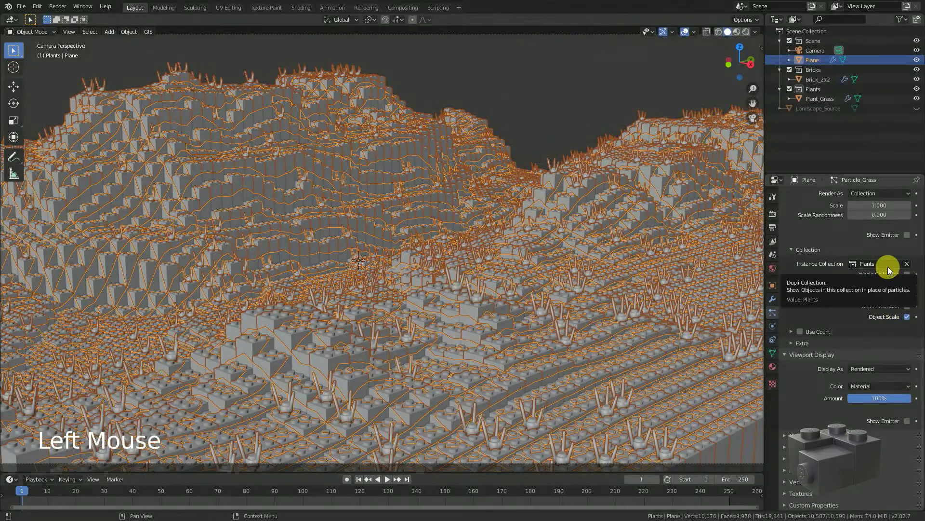
{"action": "scroll", "coordinate": [887, 267], "scroll_direction": "up", "scroll_amount": 3}
{"action": "scroll", "coordinate": [887, 242], "scroll_direction": "up", "scroll_amount": 20}
{"action": "left_click", "coordinate": [868, 194]}
{"action": "scroll", "coordinate": [903, 310], "scroll_direction": "down", "scroll_amount": 20}
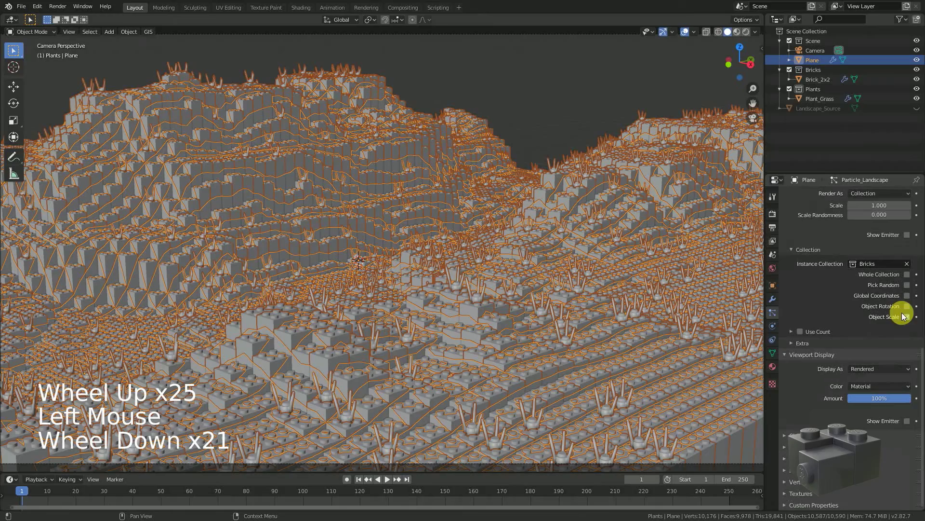
{"action": "left_click", "coordinate": [841, 142]}
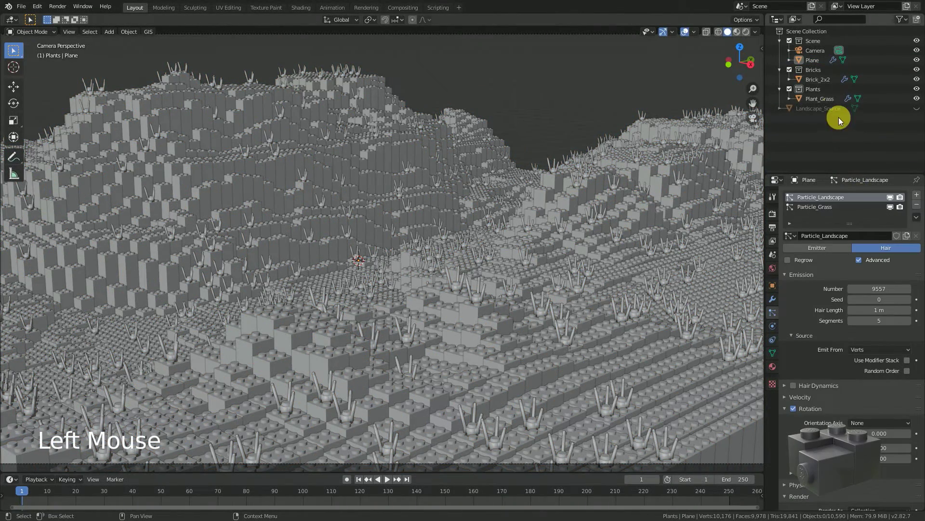
- Assign the Brick_Landscape_Source material to the Plant_Grass object
{"action": "left_click", "coordinate": [826, 99]}
{"action": "left_click", "coordinate": [772, 366]}
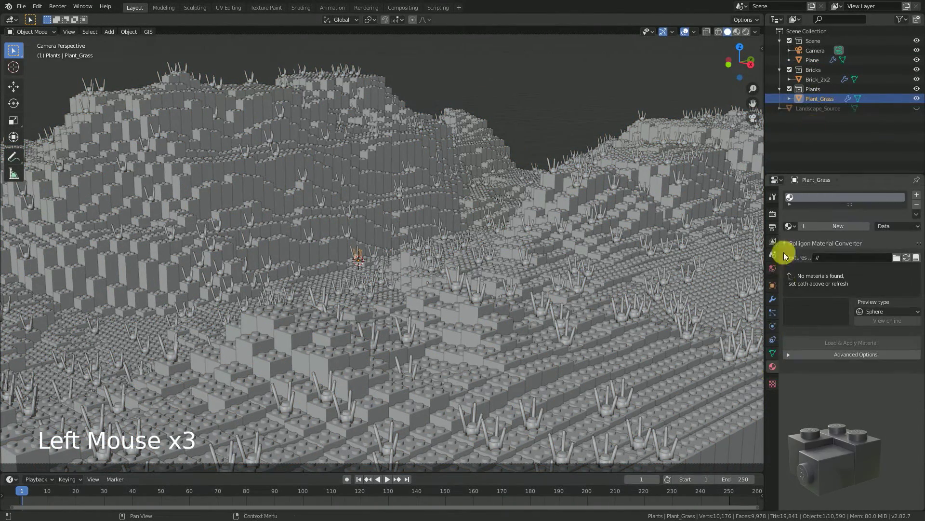
{"action": "left_click", "coordinate": [789, 226]}
{"action": "left_click", "coordinate": [802, 242]}
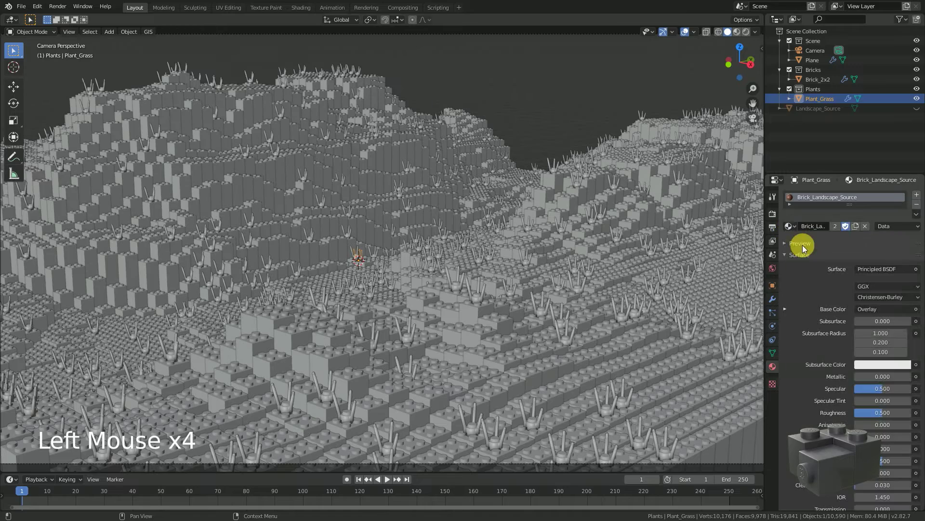
- Duplicate the material as a separate copy and rename it Plant_Source
{"action": "left_click", "coordinate": [856, 226]}
{"action": "left_click", "coordinate": [826, 227]}
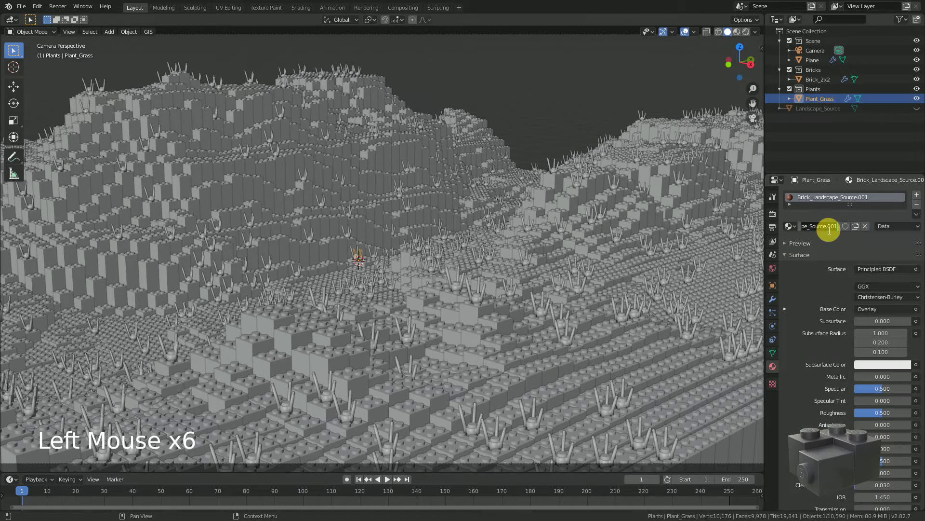
{"action": "key", "text": "BackSpace"}
{"action": "key", "text": "BackSpace"}
{"action": "key", "text": "shift+Right"}
{"action": "key", "text": "shift+Right"}
{"action": "key", "text": "shift+Right"}
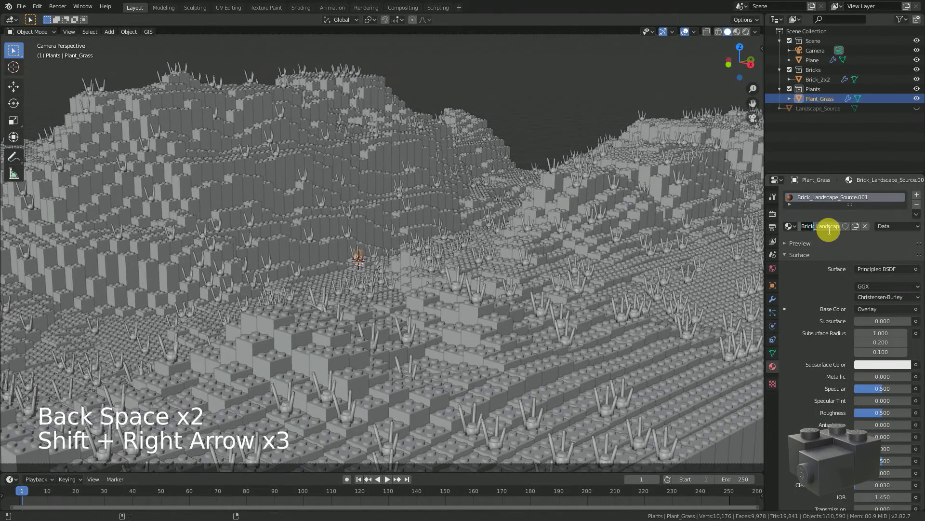
{"action": "key", "text": "shift+Right"}
{"action": "key", "text": "shift+Left"}
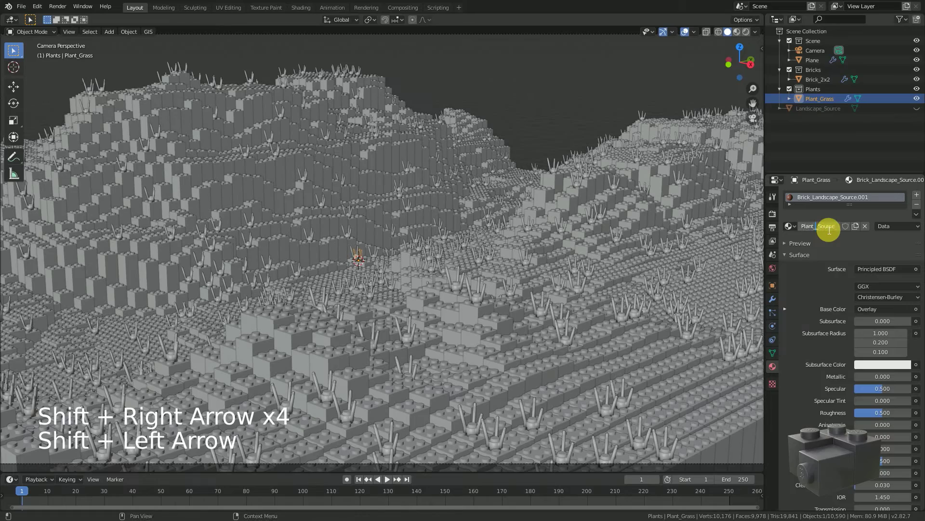
{"action": "key", "text": "Return"}
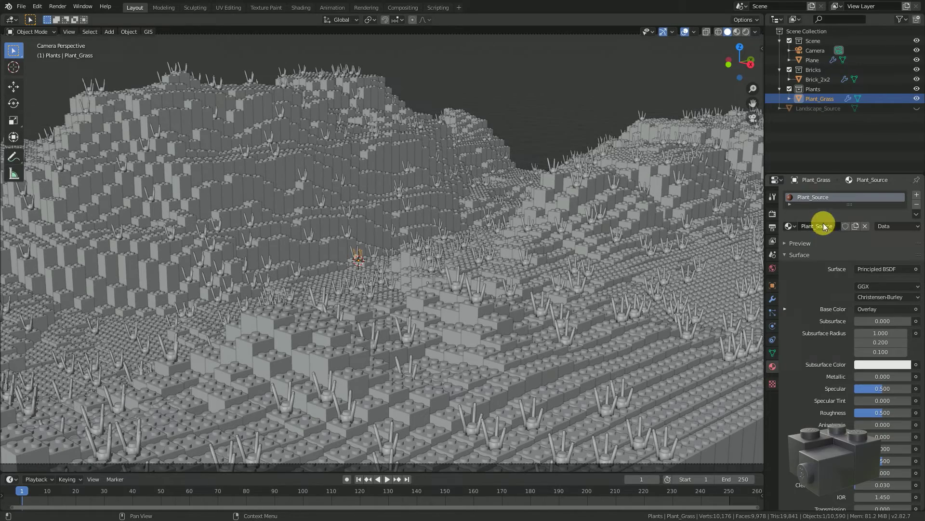
- Split the view with a Shader Editor showing Plant_Source on top and Material Preview below
{"action": "left_click_drag", "start_coordinate": [762, 16], "coordinate": [745, 261]}
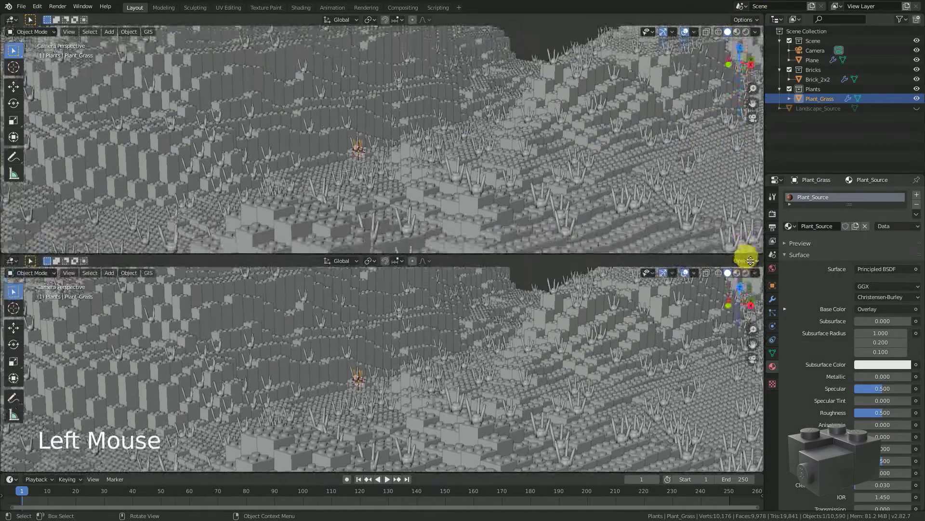
{"action": "left_click", "coordinate": [10, 20]}
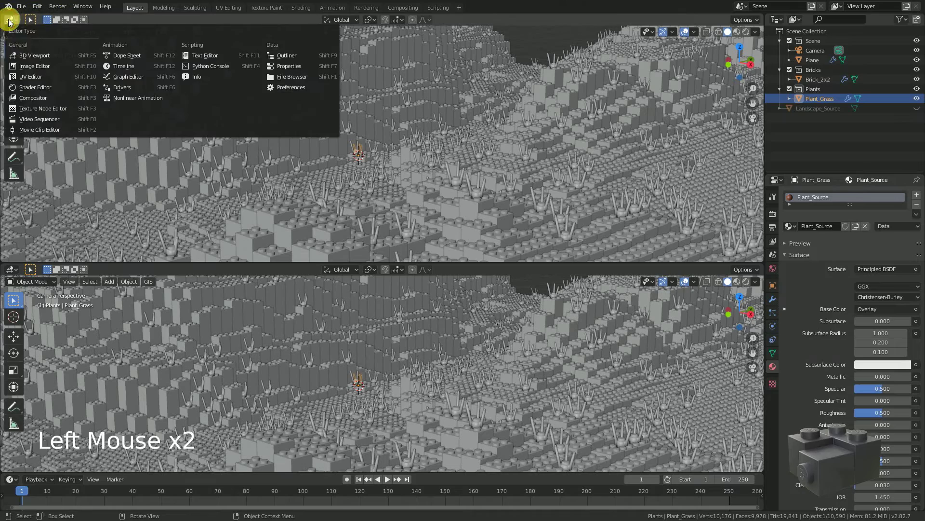
{"action": "left_click", "coordinate": [35, 88]}
{"action": "key", "text": "n"}
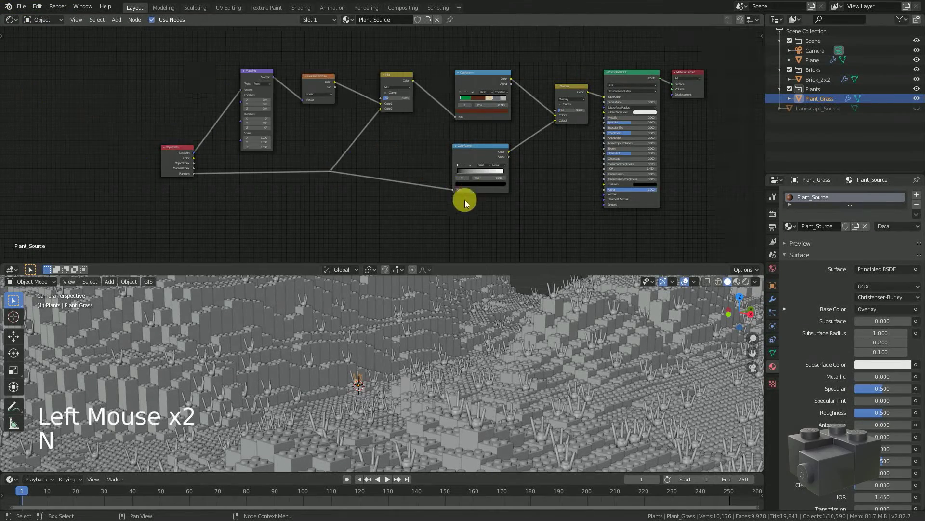
{"action": "middle_click_drag", "start_coordinate": [550, 180], "coordinate": [506, 199]}
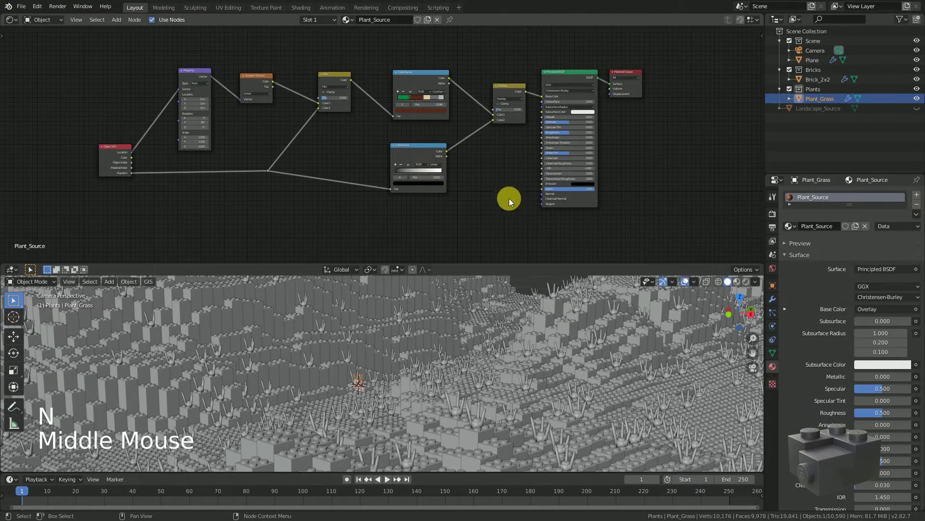
{"action": "left_click", "coordinate": [738, 282]}
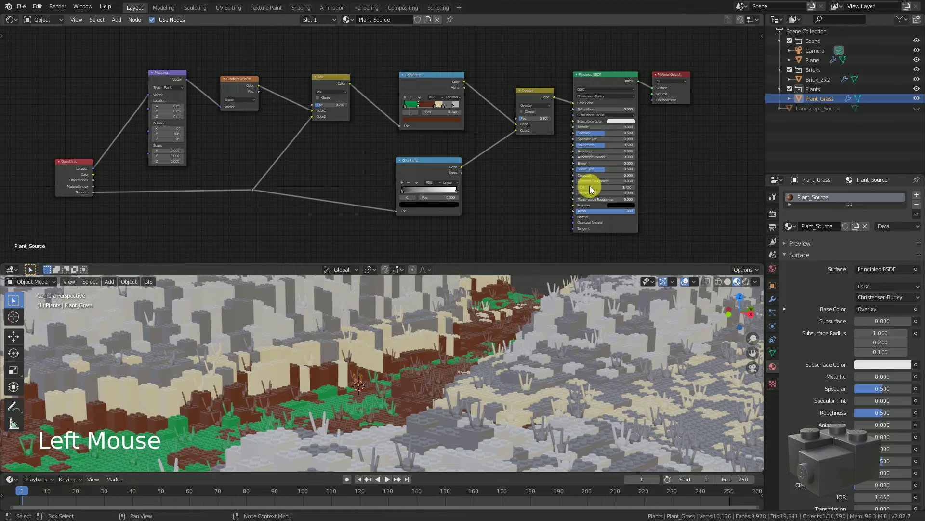
{"action": "scroll", "coordinate": [436, 103], "scroll_direction": "up", "scroll_amount": 11}
{"action": "middle_click_drag", "start_coordinate": [494, 132], "coordinate": [458, 149]}
{"action": "scroll", "coordinate": [458, 150], "scroll_direction": "up", "scroll_amount": 6}
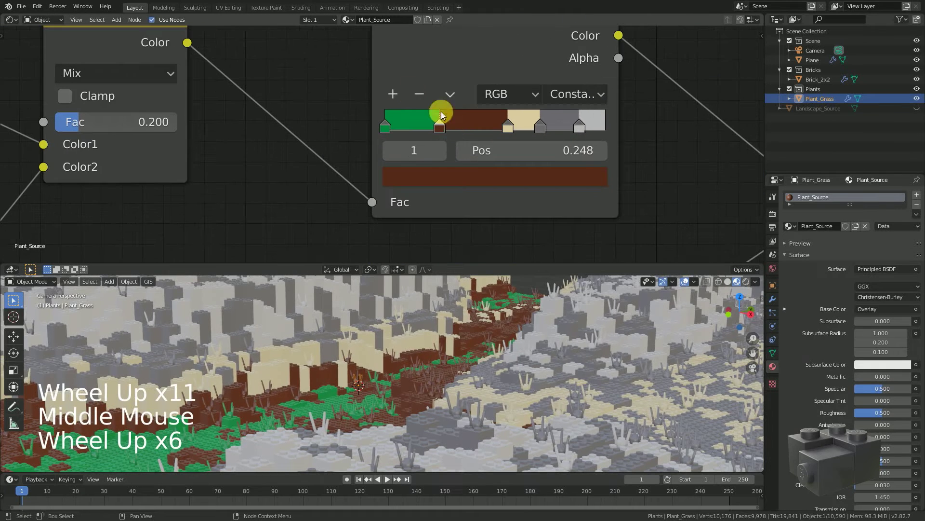
- Remove the brown and grey ColorRamp stops, keeping green, and slide the tan stop to 0.808
{"action": "left_click", "coordinate": [360, 79]}
{"action": "left_click", "coordinate": [440, 129]}
{"action": "left_click", "coordinate": [419, 93]}
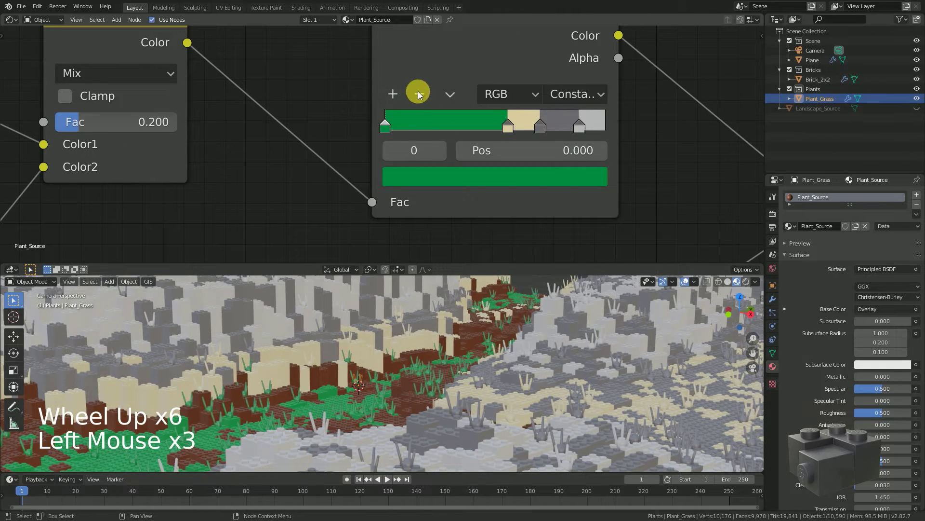
{"action": "left_click", "coordinate": [419, 93]}
{"action": "left_click", "coordinate": [508, 126]}
{"action": "key", "text": "ctrl+z"}
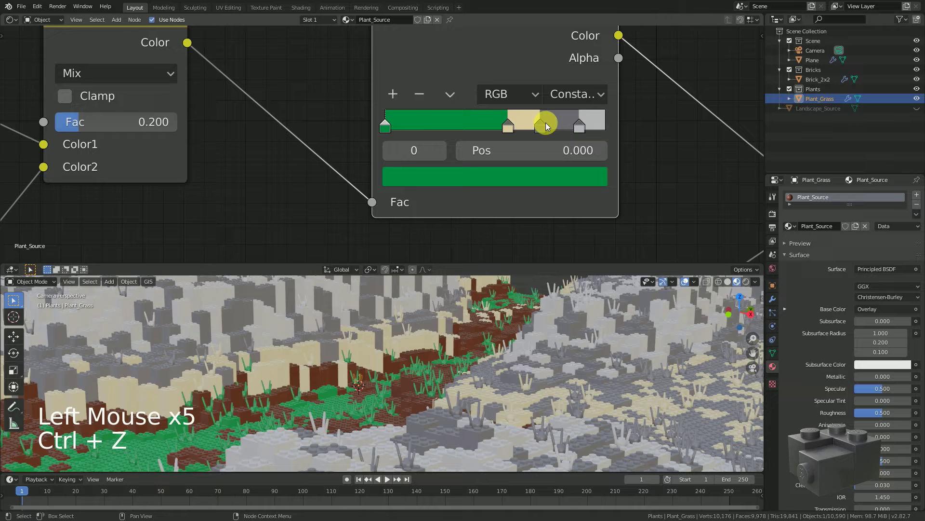
{"action": "left_click", "coordinate": [540, 125]}
{"action": "left_click", "coordinate": [420, 94]}
{"action": "left_click", "coordinate": [580, 128]}
{"action": "left_click", "coordinate": [420, 94]}
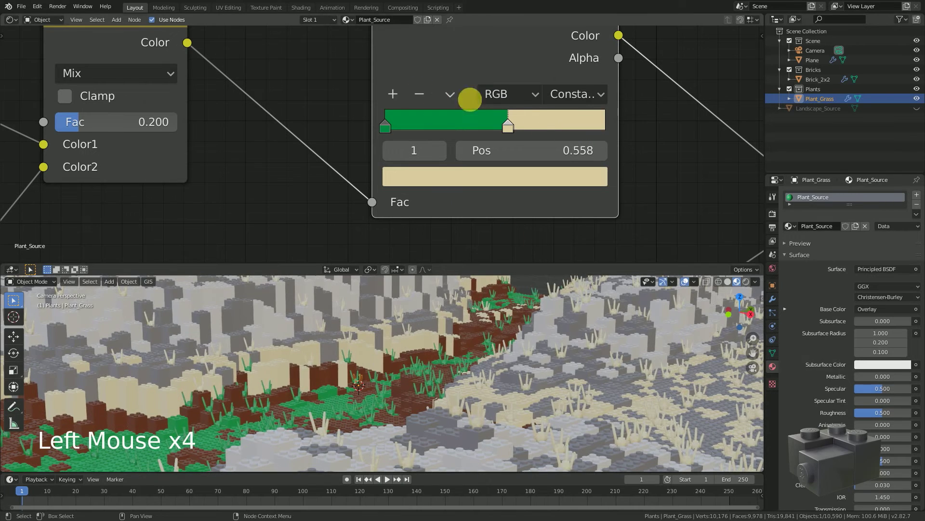
{"action": "left_click_drag", "start_coordinate": [508, 126], "coordinate": [566, 134]}
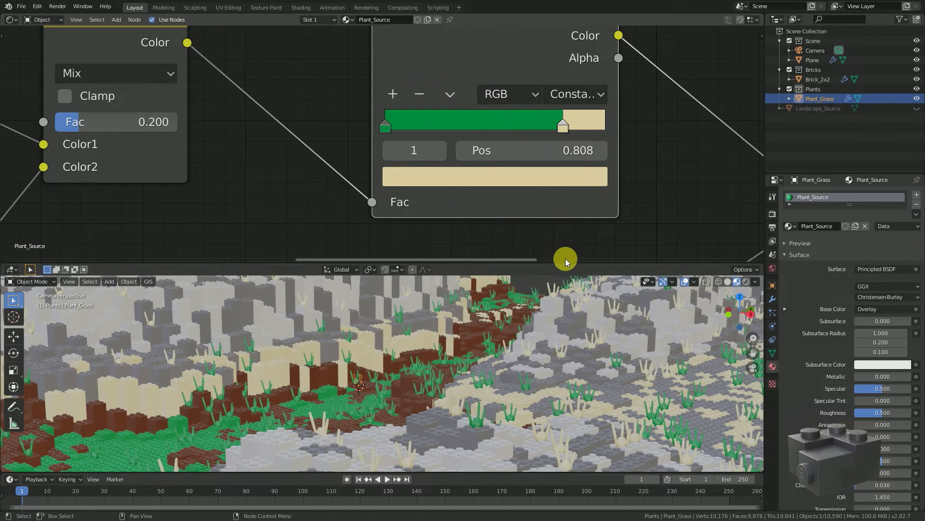
- Merge the Shader Editor back into the 3D Viewport and frame the whole landscape
{"action": "left_click_drag", "start_coordinate": [764, 262], "coordinate": [742, 95]}
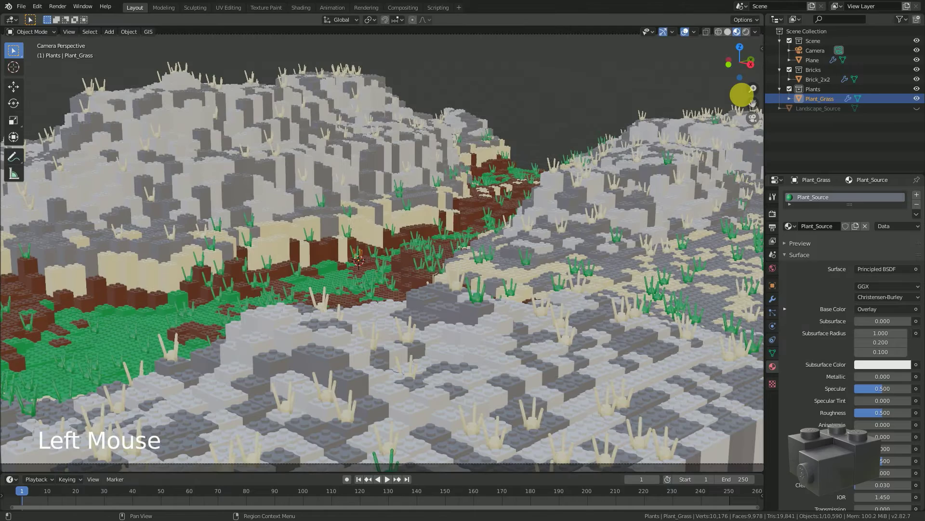
{"action": "key", "text": "Home"}
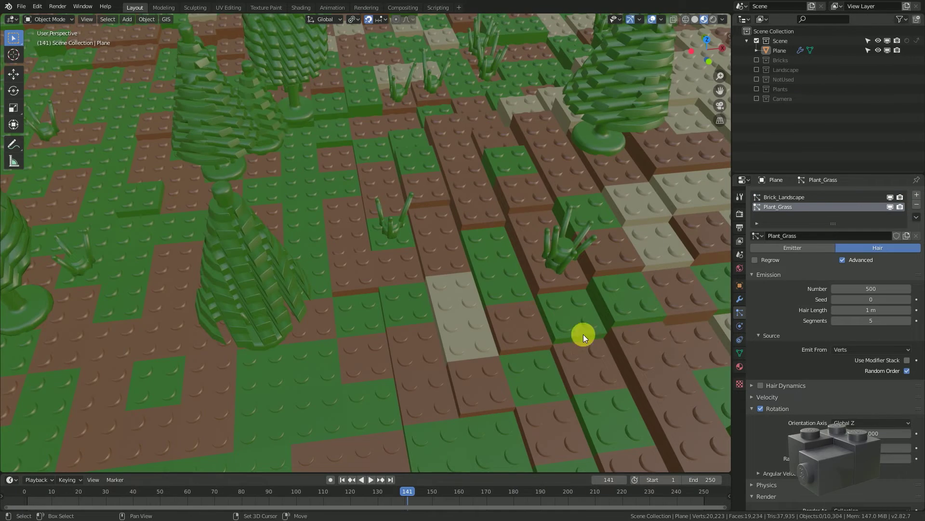
{"action": "scroll", "coordinate": [583, 334], "scroll_direction": "up", "scroll_amount": 5}
{"action": "middle_click_drag", "start_coordinate": [539, 320], "coordinate": [584, 346], "text": "shift"}
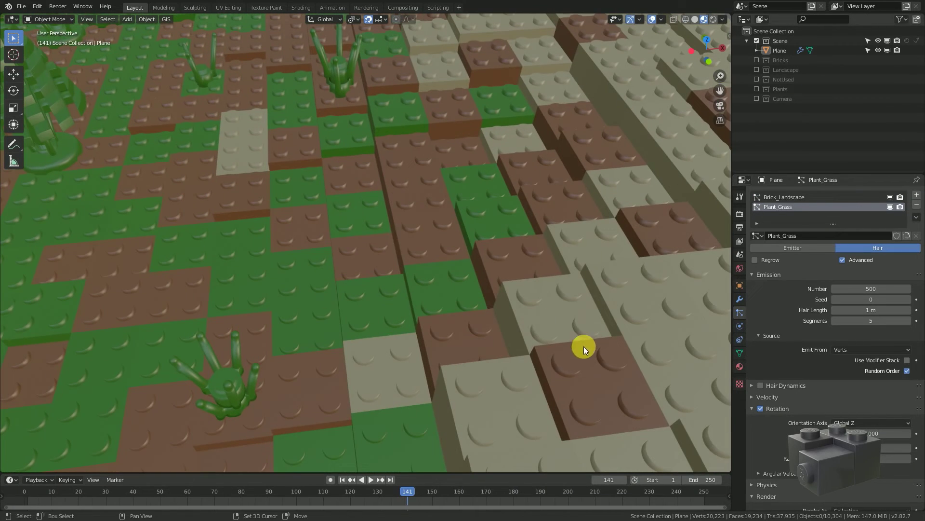
{"action": "middle_click_drag", "start_coordinate": [230, 23], "coordinate": [514, 297], "text": "shift"}
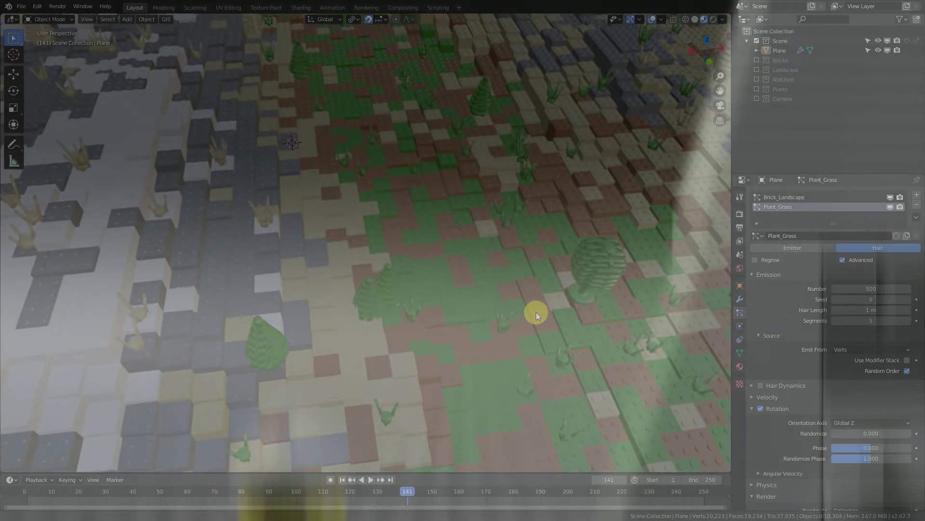